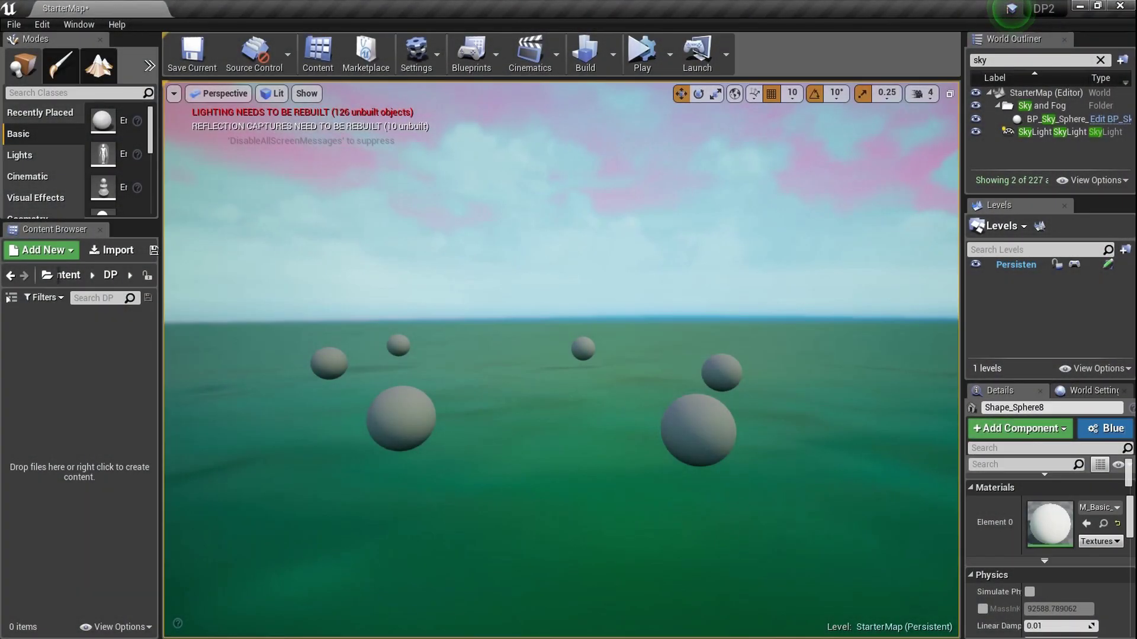
Fly around the level to examine the ring of grey spheres and its surroundings from several sides.
{"action": "key", "text": "s"}
{"action": "right_click_drag", "start_coordinate": [562, 359], "coordinate": [551, 354]}
{"action": "key", "text": "w"}
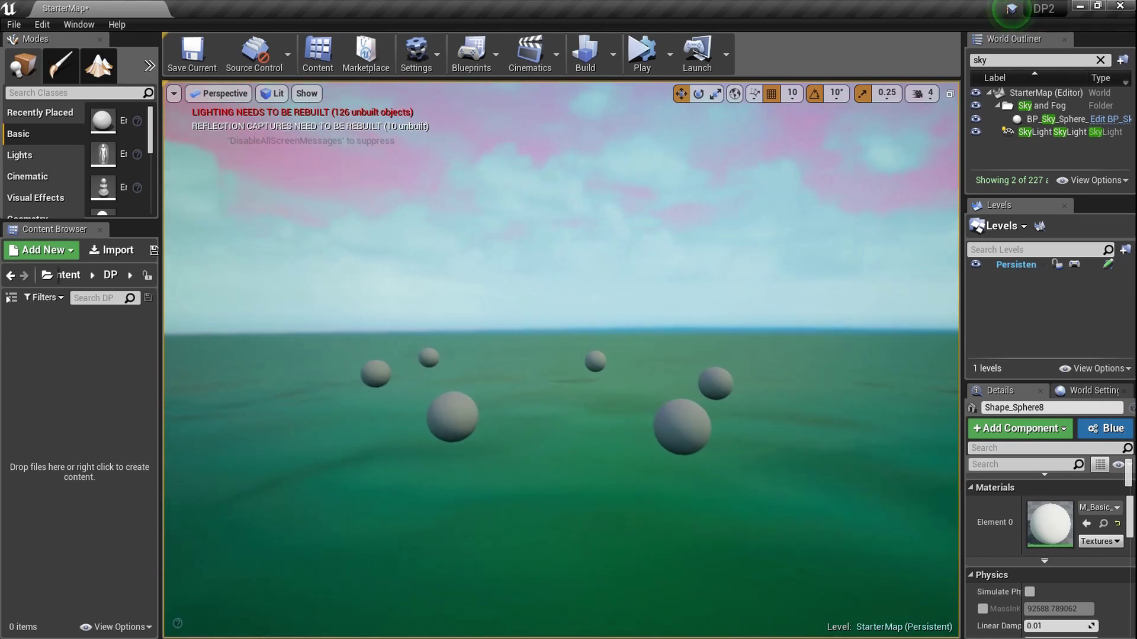
{"action": "key", "text": "e"}
{"action": "right_click_drag", "start_coordinate": [551, 354], "coordinate": [659, 363]}
{"action": "key", "text": "a"}
{"action": "key", "text": "w"}
{"action": "key", "text": "s"}
{"action": "key", "text": "s"}
{"action": "key", "text": "d"}
{"action": "key", "text": "q"}
{"action": "key", "text": "a"}
{"action": "key", "text": "w"}
{"action": "key", "text": "Down"}
{"action": "key", "text": "e"}
{"action": "key", "text": "d"}
{"action": "key", "text": "a"}
{"action": "key", "text": "s"}
{"action": "key", "text": "d"}
{"action": "key", "text": "q"}
{"action": "key", "text": "a"}
{"action": "key", "text": "w"}
{"action": "key", "text": "e"}
{"action": "key", "text": "a"}
{"action": "key", "text": "d"}
{"action": "right_click_drag", "start_coordinate": [559, 507], "coordinate": [550, 520]}
{"action": "key", "text": "w"}
Create a new material named T in the DP folder.
{"action": "right_click", "coordinate": [114, 332]}
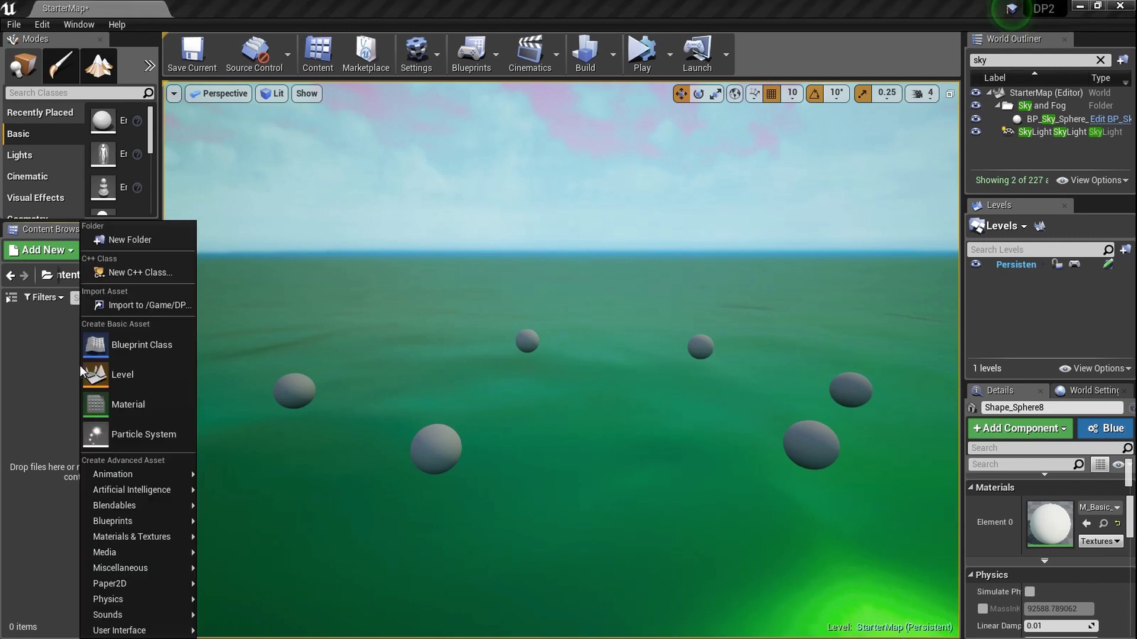
{"action": "left_click", "coordinate": [164, 403]}
{"action": "type", "text": "T"}
{"action": "key", "text": "Return"}
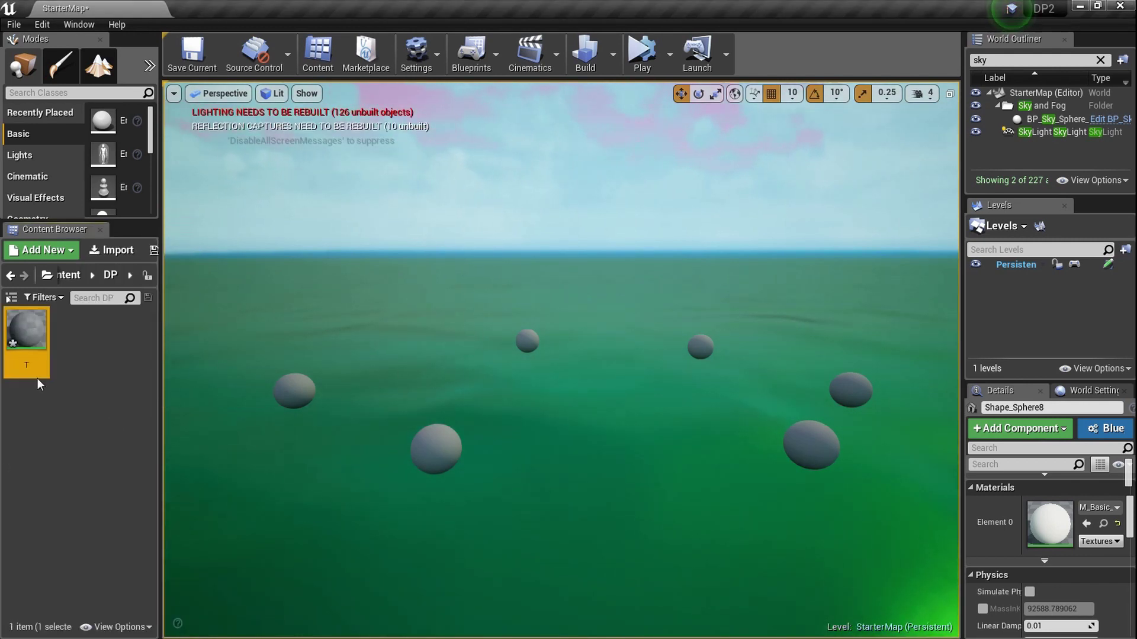
Apply the material T to all six grey spheres in the level.
{"action": "left_click_drag", "start_coordinate": [30, 323], "coordinate": [296, 392]}
{"action": "left_click_drag", "start_coordinate": [448, 348], "coordinate": [527, 341]}
{"action": "left_click_drag", "start_coordinate": [748, 378], "coordinate": [699, 345]}
{"action": "left_click_drag", "start_coordinate": [19, 354], "coordinate": [816, 440]}
{"action": "right_click_drag", "start_coordinate": [677, 439], "coordinate": [648, 415]}
{"action": "mouse_move", "coordinate": [423, 343]}
{"action": "right_mouse_down"}
{"action": "mouse_move", "coordinate": [434, 323]}
{"action": "mouse_move", "coordinate": [437, 341]}
{"action": "right_mouse_up"}
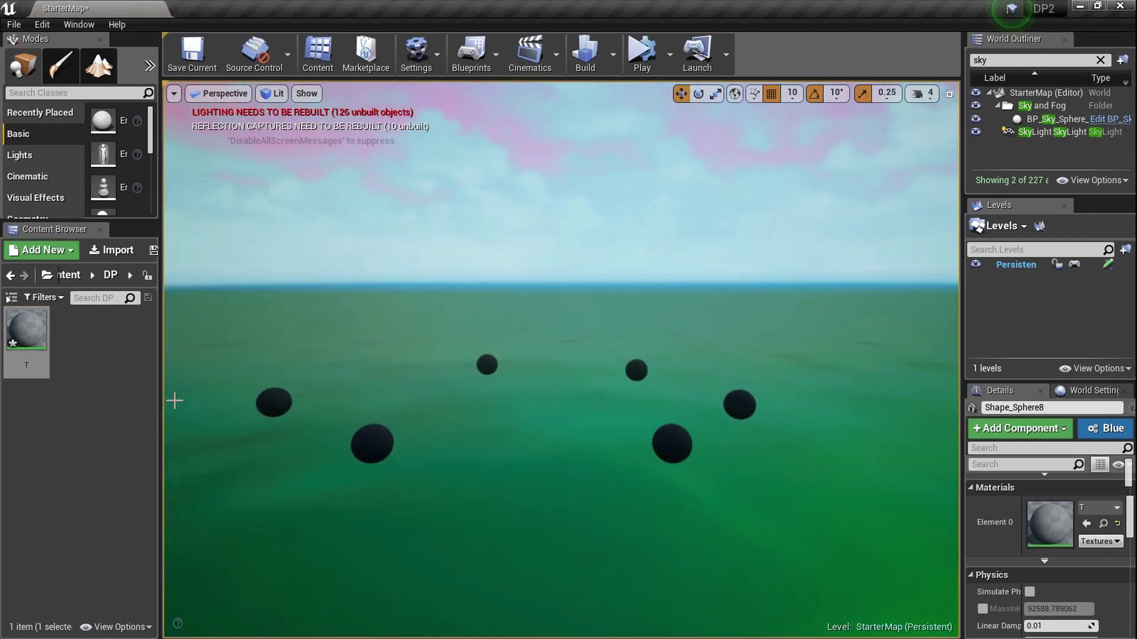
Open the material T for editing, docked beside the StarterMap level.
{"action": "double_click", "coordinate": [6, 343]}
{"action": "left_click", "coordinate": [153, 8]}
{"action": "left_click", "coordinate": [208, 9]}
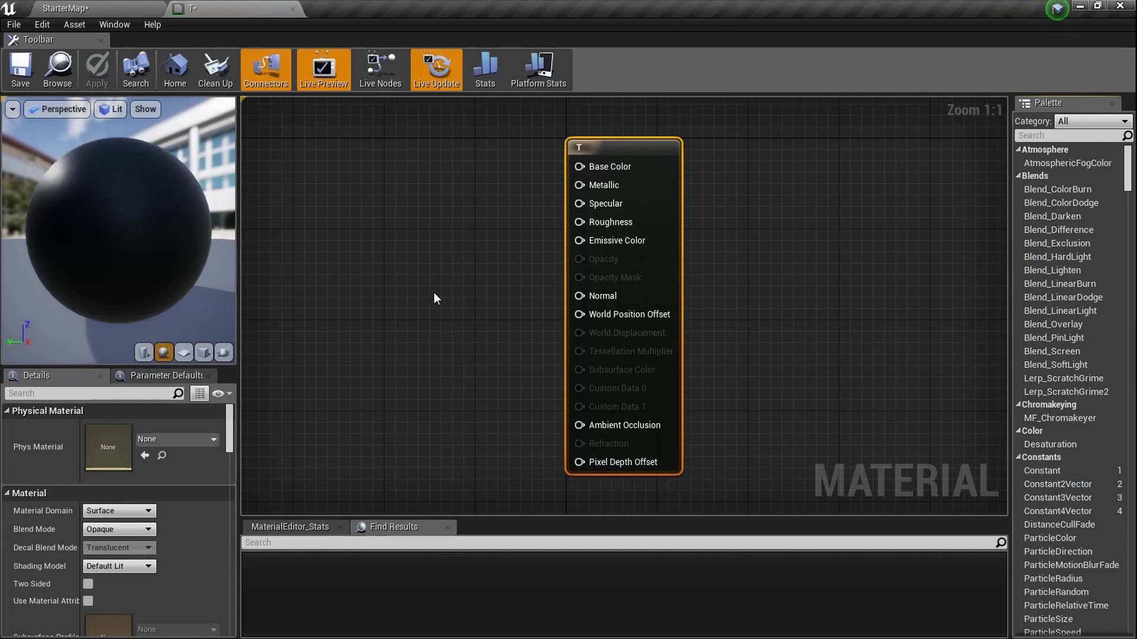
{"action": "right_click_drag", "start_coordinate": [434, 293], "coordinate": [518, 304]}
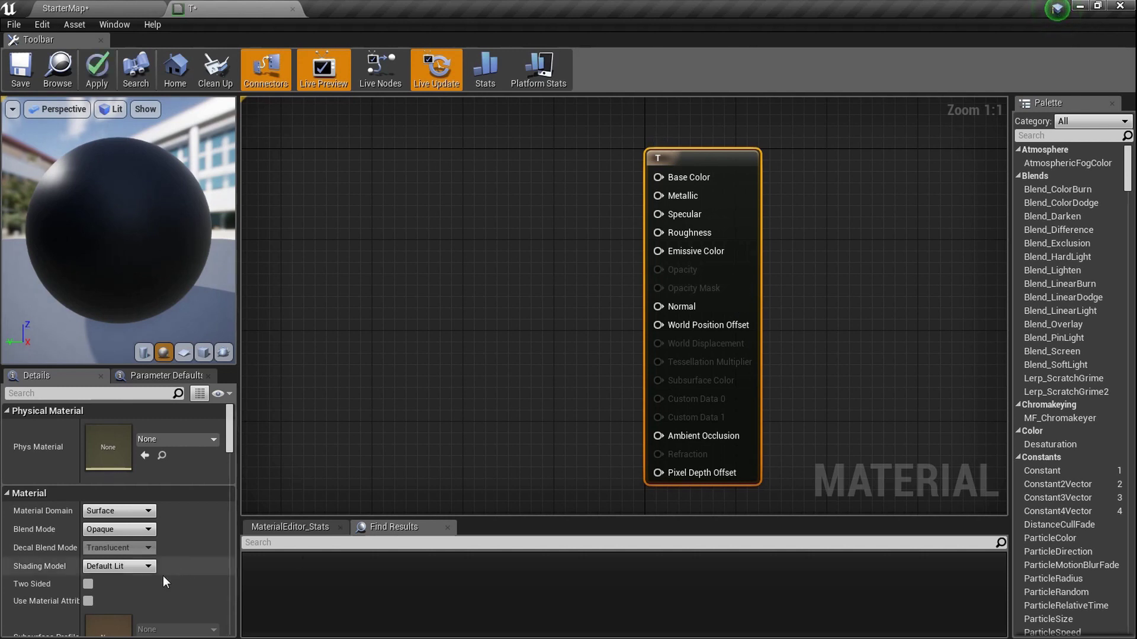
Set the material's D3D11 tessellation mode to Flat Tessellation.
{"action": "scroll", "coordinate": [123, 549], "scroll_direction": "down", "scroll_amount": 10}
{"action": "scroll", "coordinate": [126, 541], "scroll_direction": "down", "scroll_amount": 10}
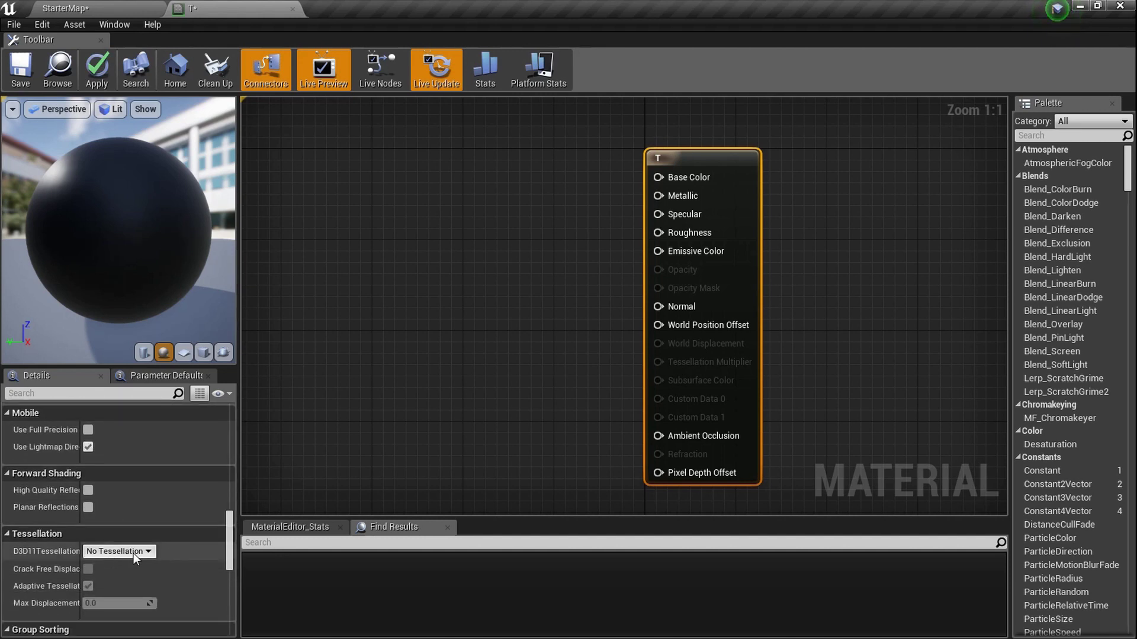
{"action": "left_click", "coordinate": [149, 551]}
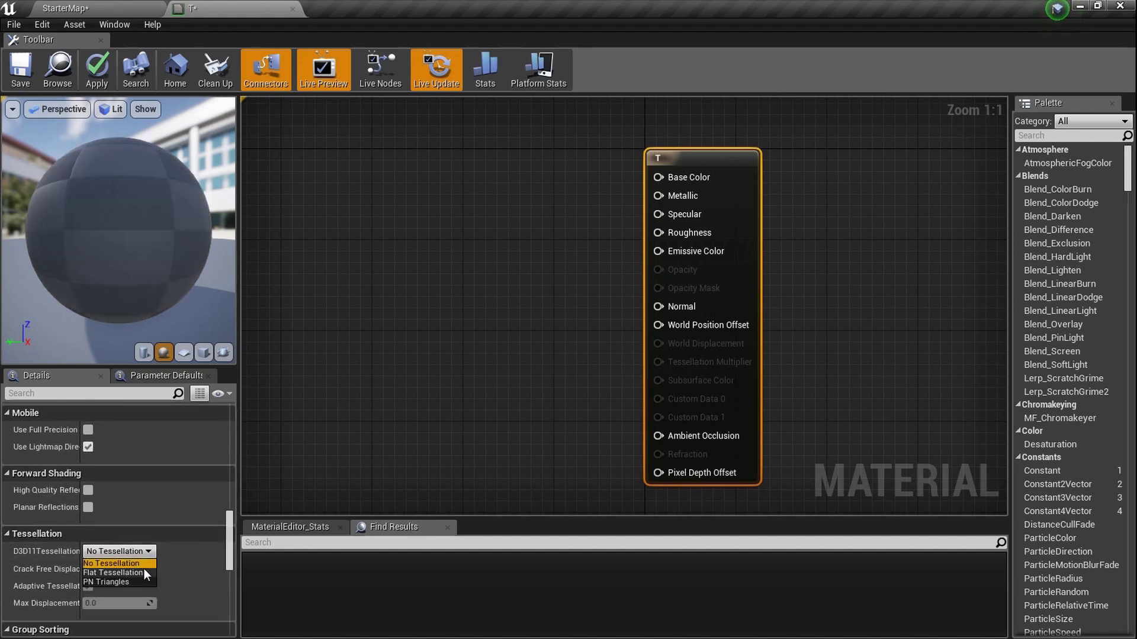
{"action": "left_click", "coordinate": [144, 573]}
{"action": "scroll", "coordinate": [749, 333], "scroll_direction": "up", "scroll_amount": 7}
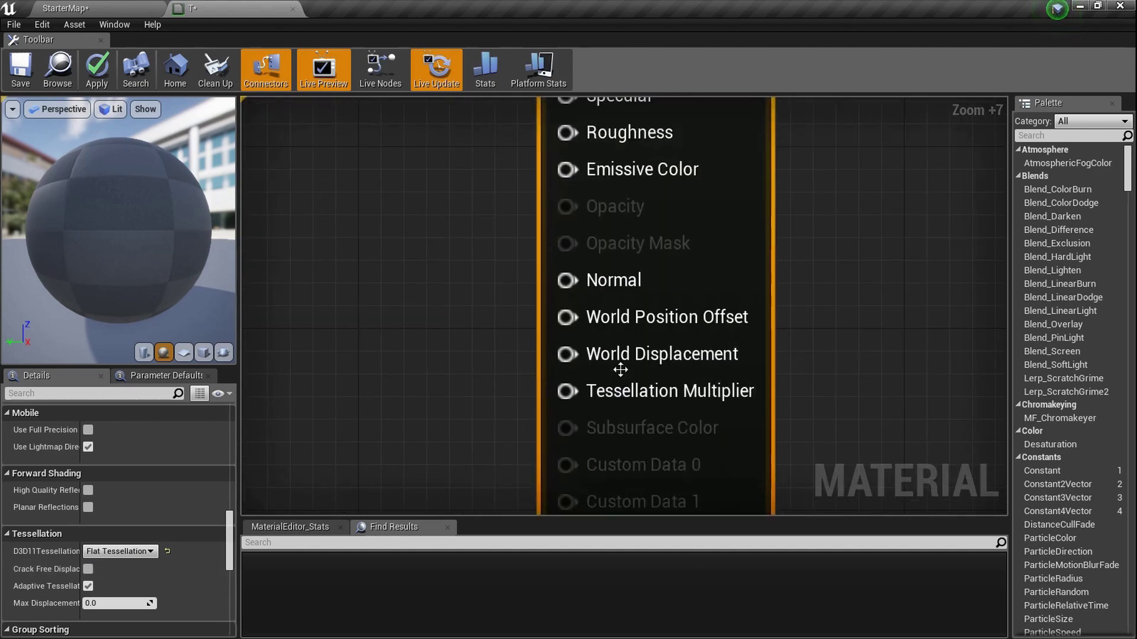
{"action": "scroll", "coordinate": [610, 399], "scroll_direction": "down", "scroll_amount": 8}
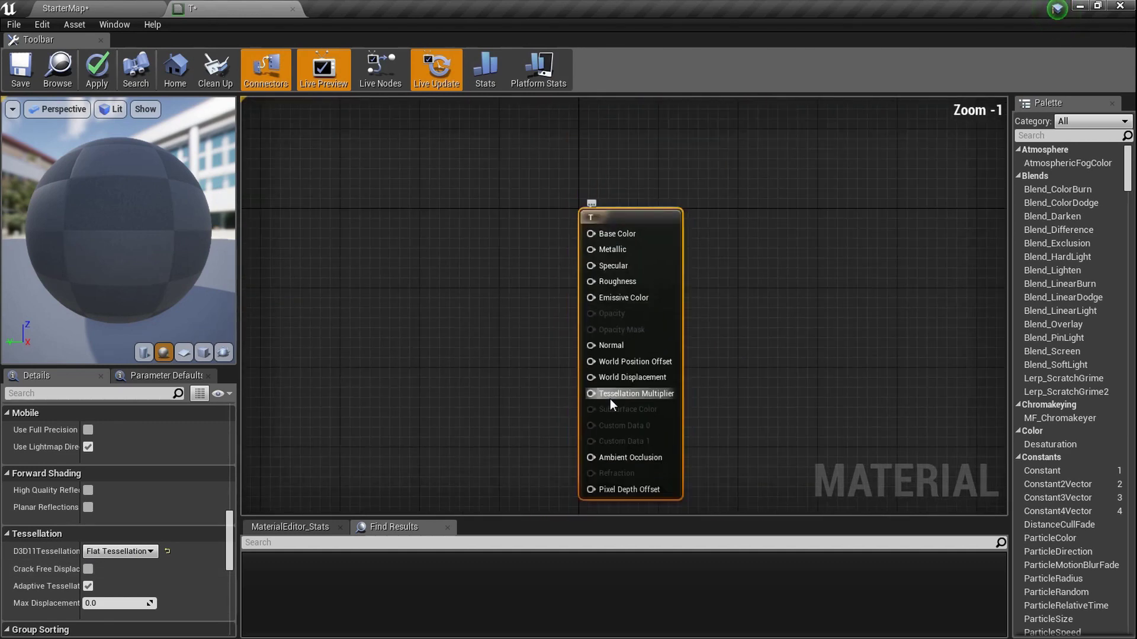
{"action": "scroll", "coordinate": [610, 397], "scroll_direction": "up", "scroll_amount": 8}
{"action": "scroll", "coordinate": [602, 387], "scroll_direction": "down", "scroll_amount": 5}
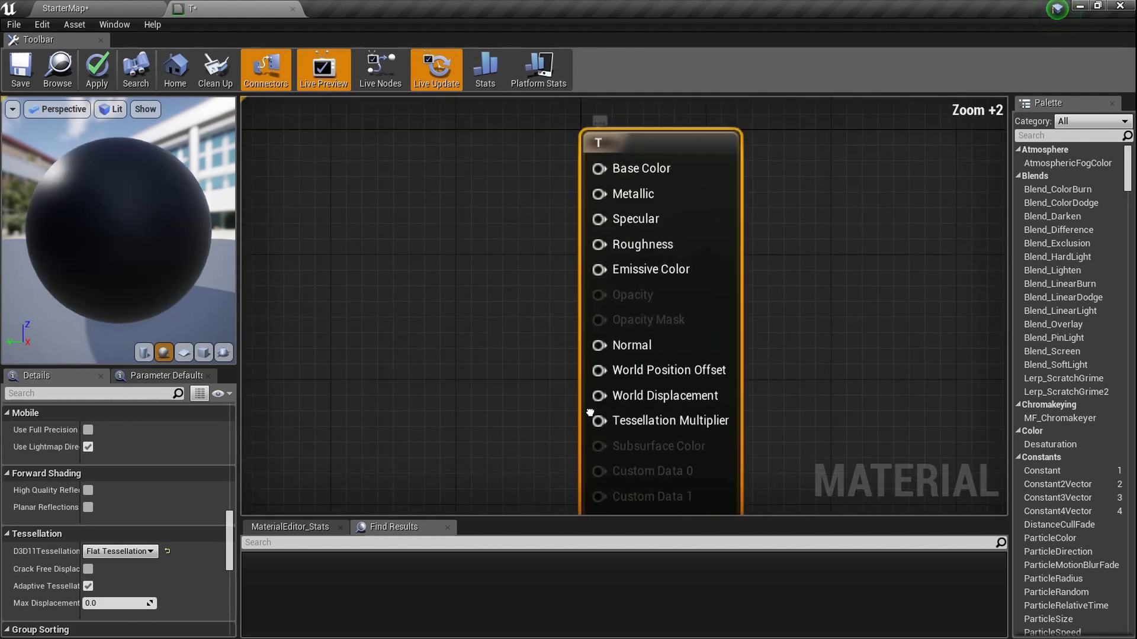
Add a red (1,0,0) Constant3Vector node feeding Base Color and place it well clear of the material node.
{"action": "left_click", "coordinate": [407, 153]}
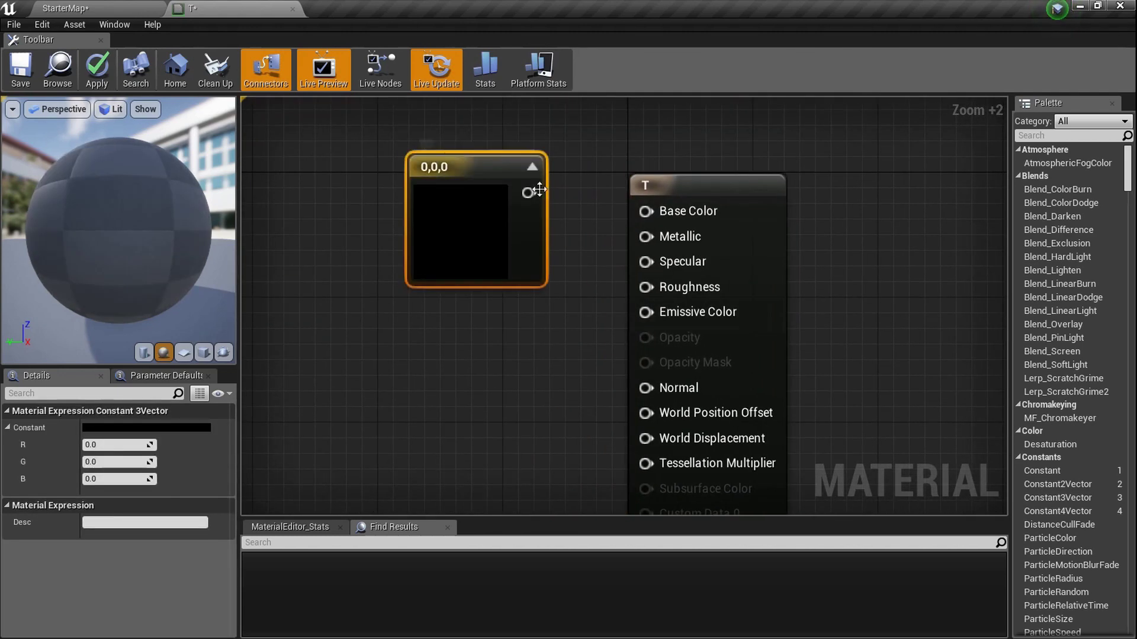
{"action": "left_click_drag", "start_coordinate": [529, 193], "coordinate": [646, 211]}
{"action": "double_click", "coordinate": [510, 249]}
{"action": "left_click_drag", "start_coordinate": [698, 349], "coordinate": [734, 242]}
{"action": "left_click", "coordinate": [734, 589]}
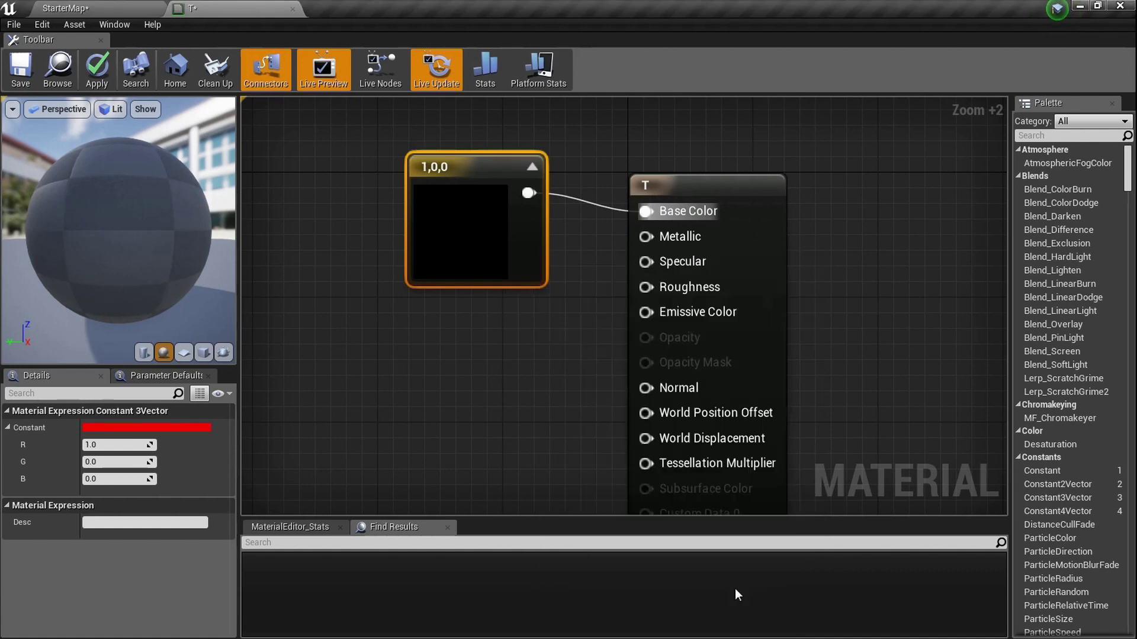
{"action": "scroll", "coordinate": [504, 408], "scroll_direction": "down", "scroll_amount": 3}
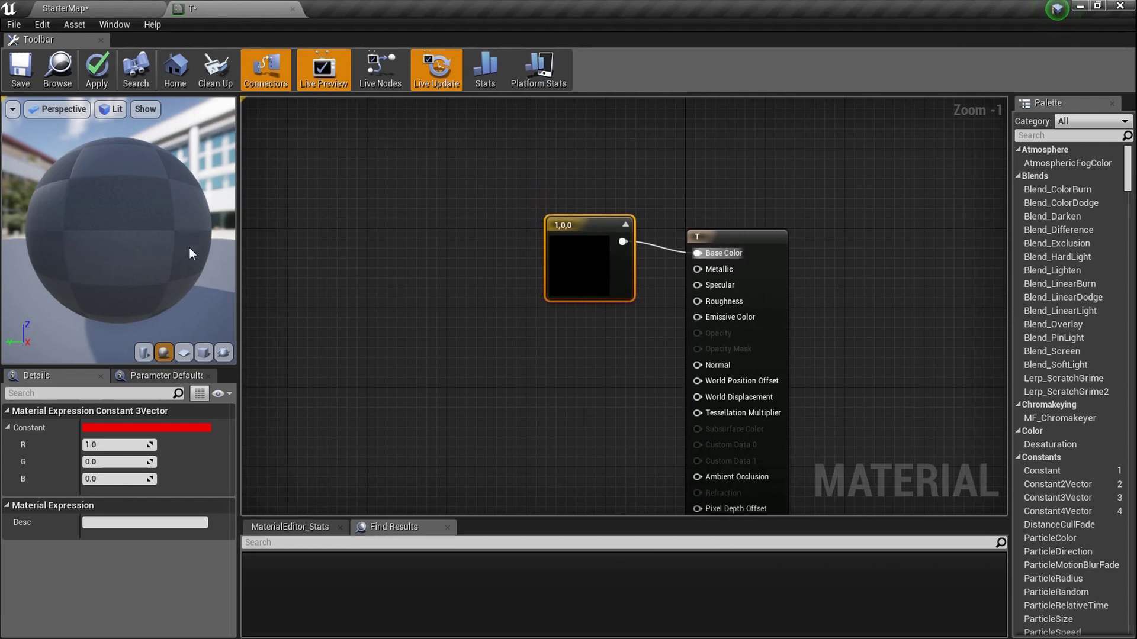
{"action": "right_click_drag", "start_coordinate": [453, 351], "coordinate": [551, 284]}
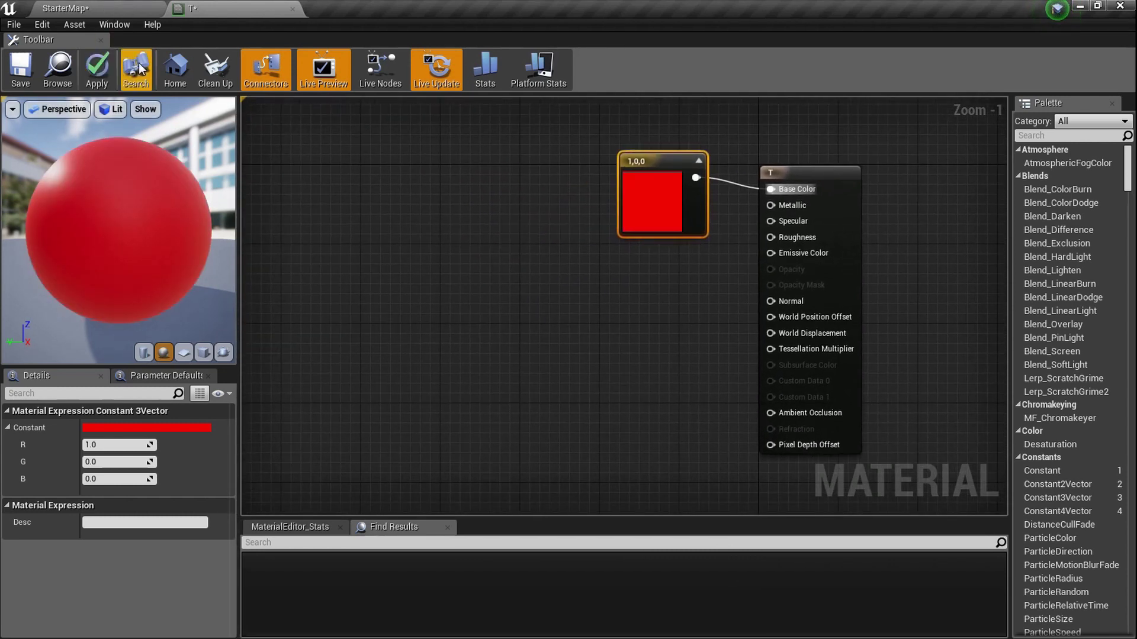
{"action": "left_click_drag", "start_coordinate": [619, 224], "coordinate": [498, 207]}
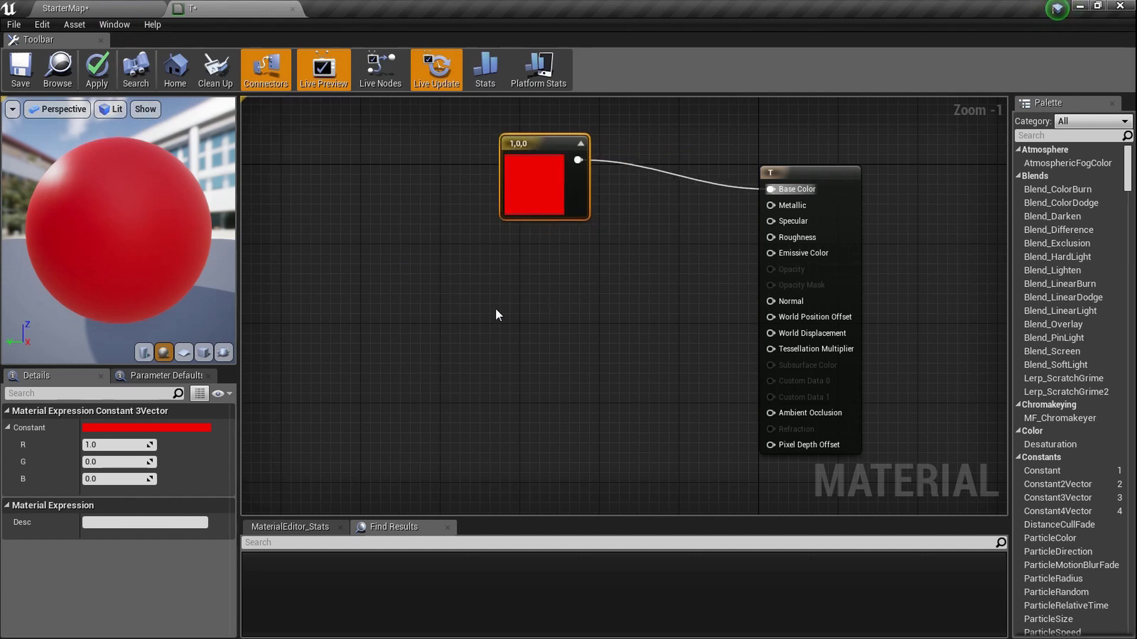
Add a VertexNormalWS node and place it below the red colour node.
{"action": "right_click", "coordinate": [436, 303]}
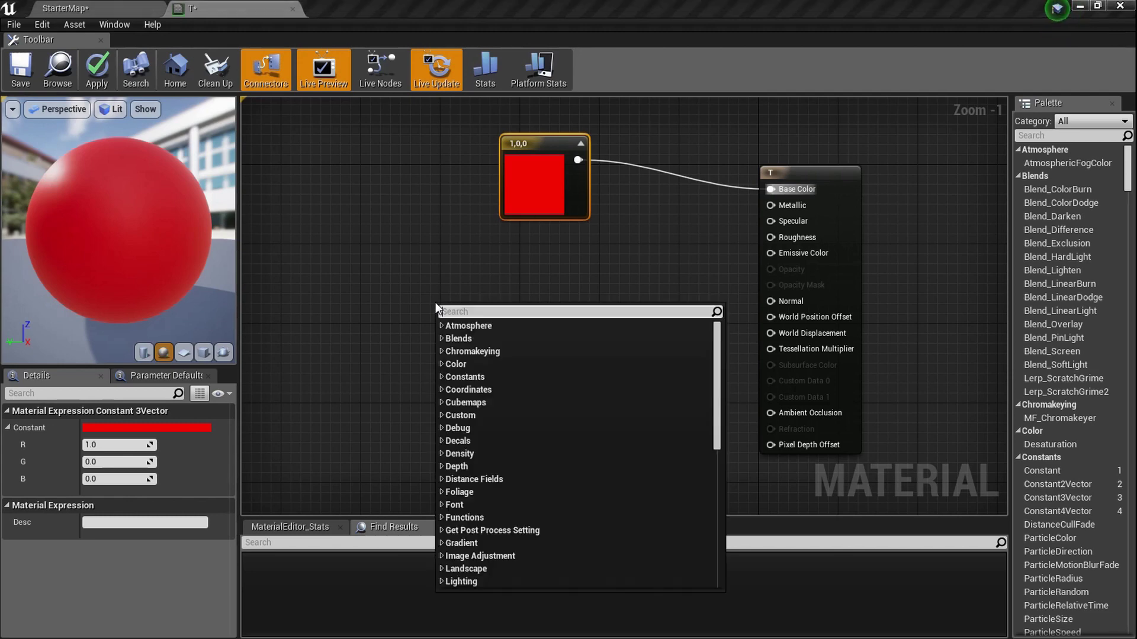
{"action": "type", "text": "vert"}
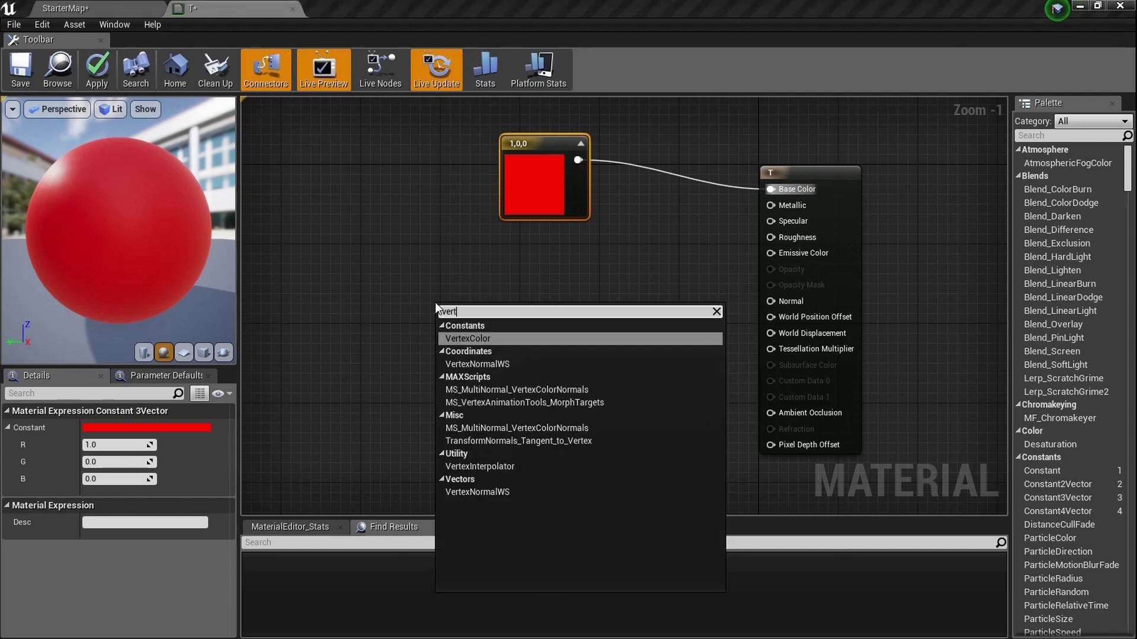
{"action": "key", "text": "Down"}
{"action": "key", "text": "Return"}
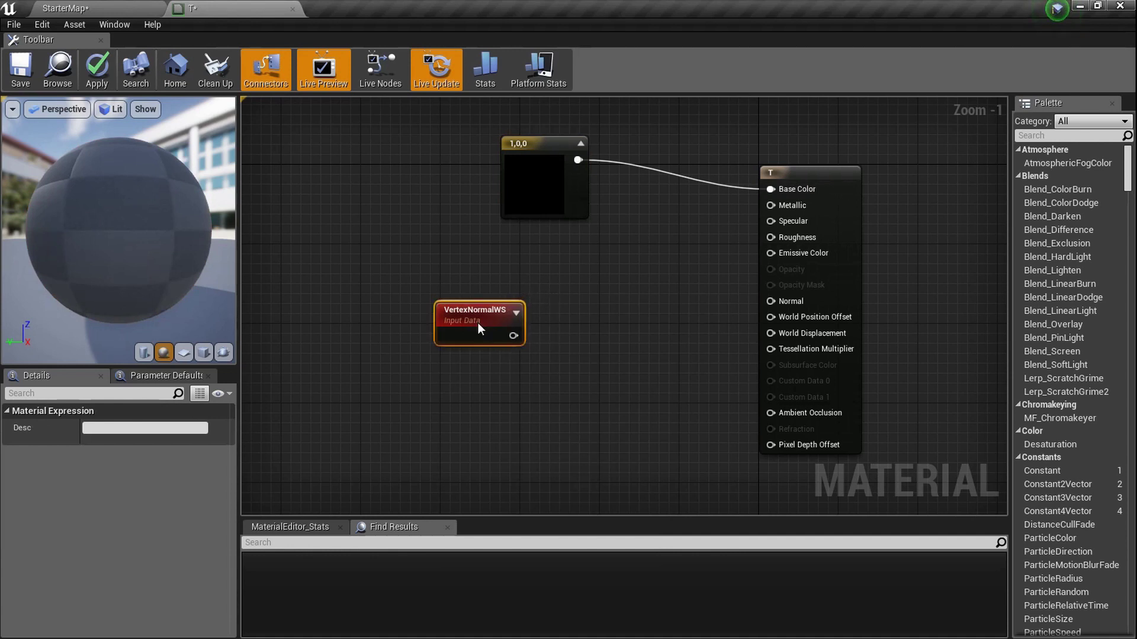
{"action": "left_click_drag", "start_coordinate": [479, 326], "coordinate": [464, 412]}
{"action": "scroll", "coordinate": [464, 411], "scroll_direction": "up", "scroll_amount": 8, "text": "ctrl"}
{"action": "right_click_drag", "start_coordinate": [477, 401], "coordinate": [510, 319]}
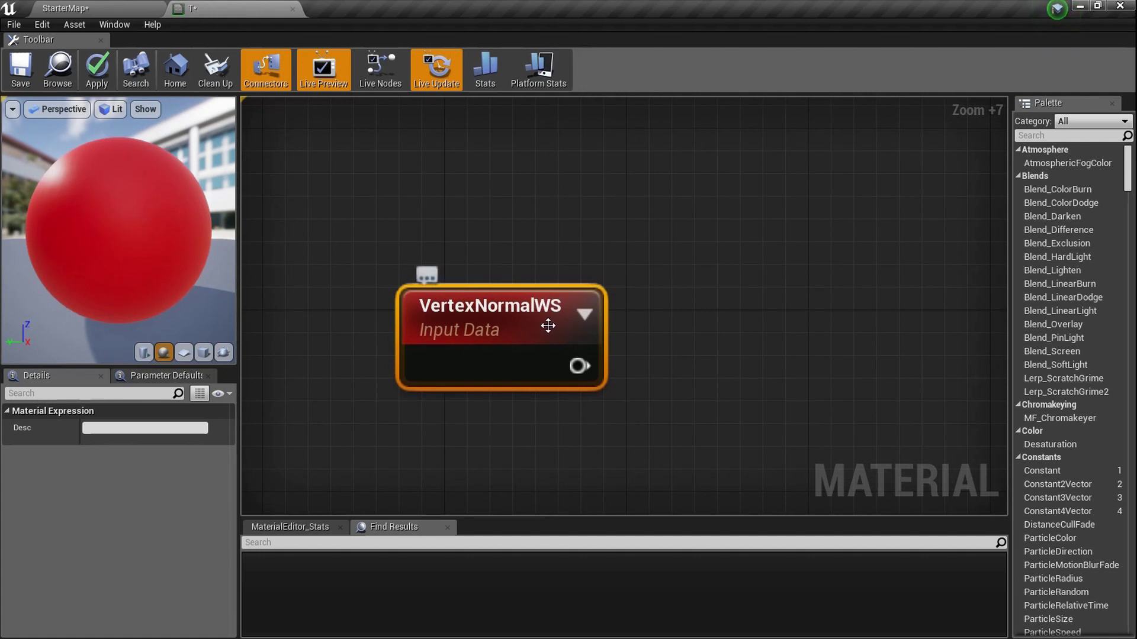
{"action": "scroll", "coordinate": [572, 309], "scroll_direction": "down", "scroll_amount": 7}
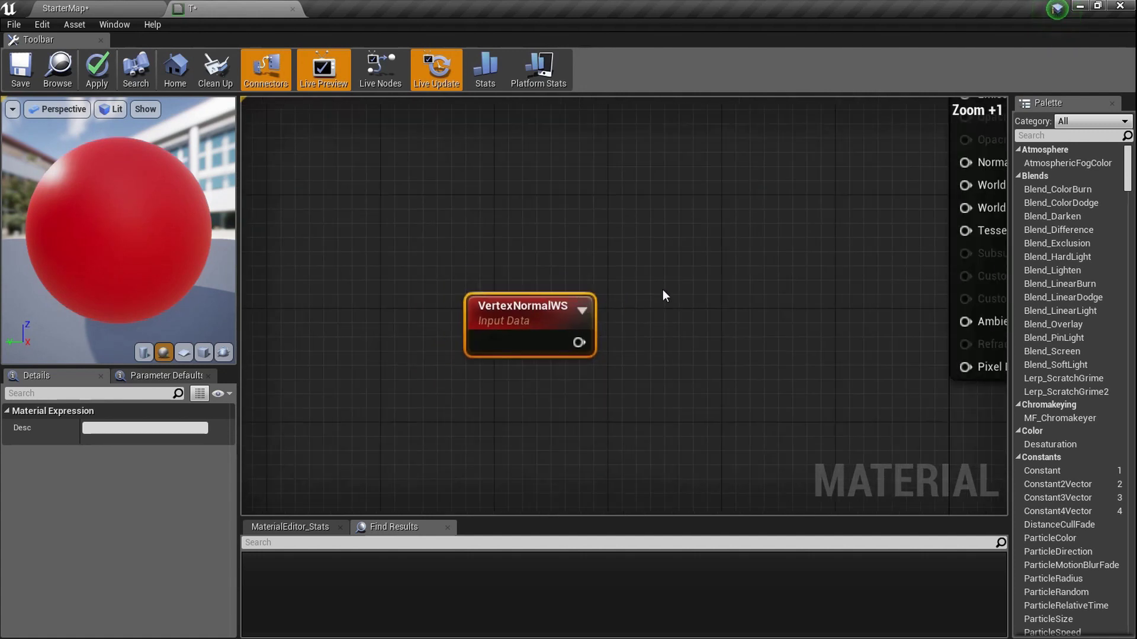
Add a Multiply node, connect VertexNormalWS to its B input and space the two nodes apart.
{"action": "left_click", "coordinate": [610, 303]}
{"action": "left_click_drag", "start_coordinate": [534, 346], "coordinate": [620, 349]}
{"action": "left_click_drag", "start_coordinate": [482, 323], "coordinate": [482, 368]}
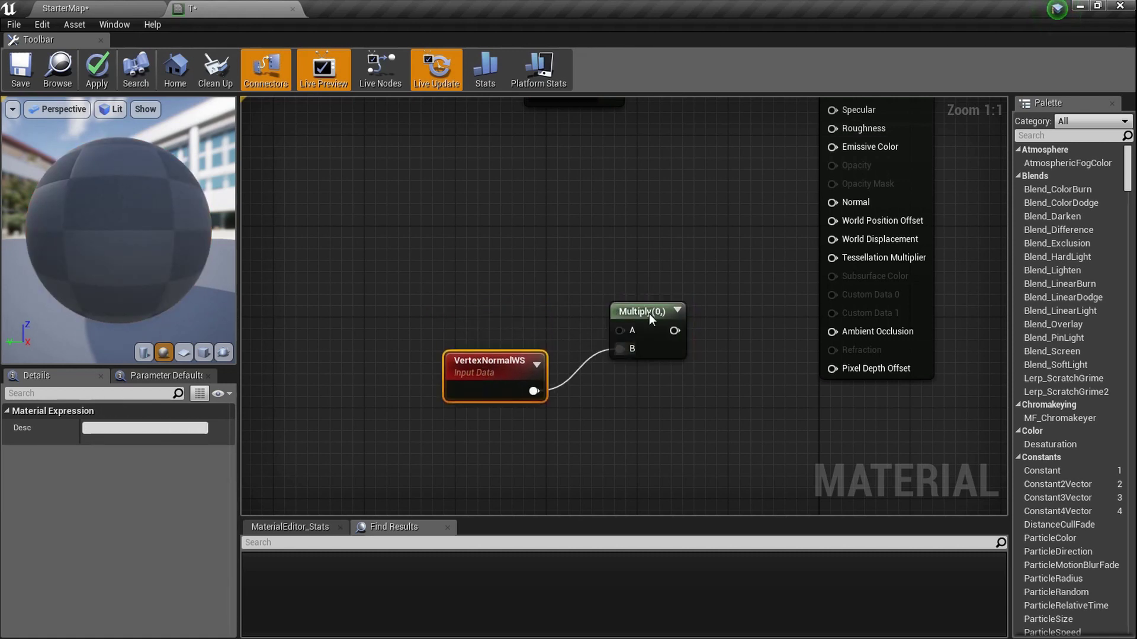
{"action": "left_click_drag", "start_coordinate": [649, 314], "coordinate": [643, 262]}
{"action": "right_click_drag", "start_coordinate": [645, 314], "coordinate": [586, 308]}
{"action": "left_click_drag", "start_coordinate": [560, 307], "coordinate": [595, 296]}
Add a Noise node to the graph, before the Multiply node.
{"action": "left_click", "coordinate": [552, 249]}
{"action": "right_click_drag", "start_coordinate": [551, 250], "coordinate": [750, 263]}
{"action": "right_click", "coordinate": [456, 261]}
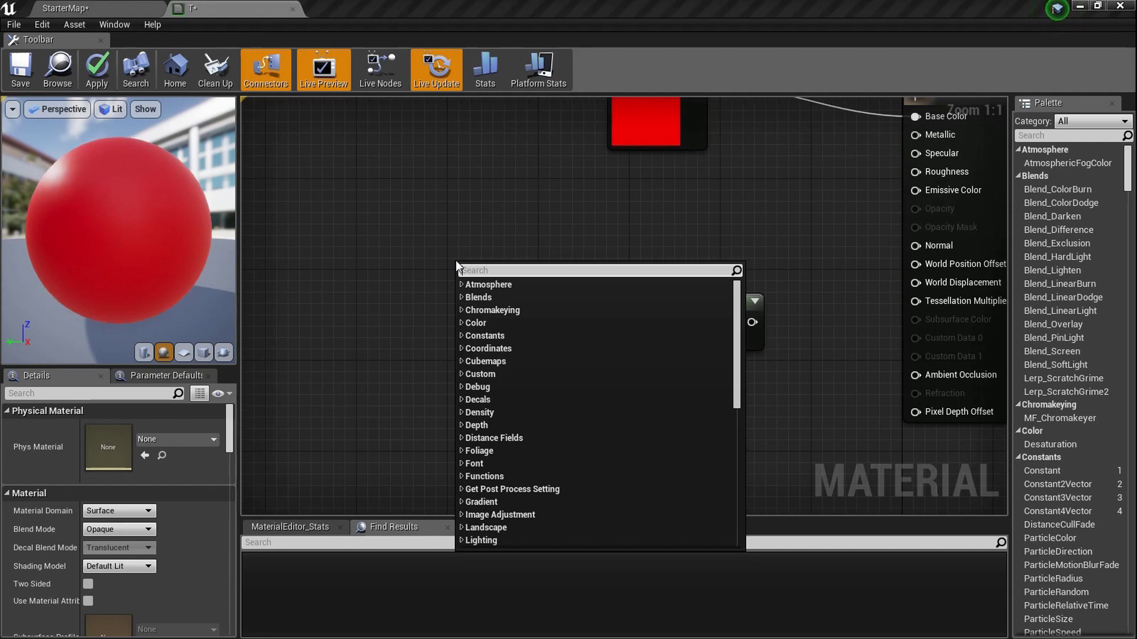
{"action": "type", "text": "n"}
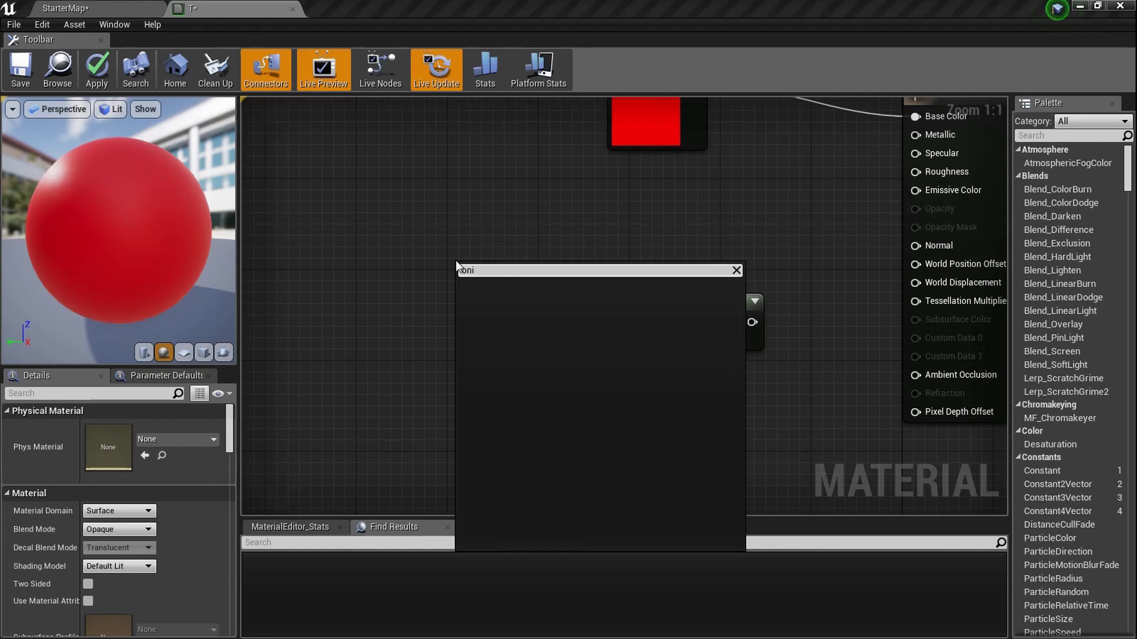
{"action": "type", "text": "oise"}
{"action": "key", "text": "Return"}
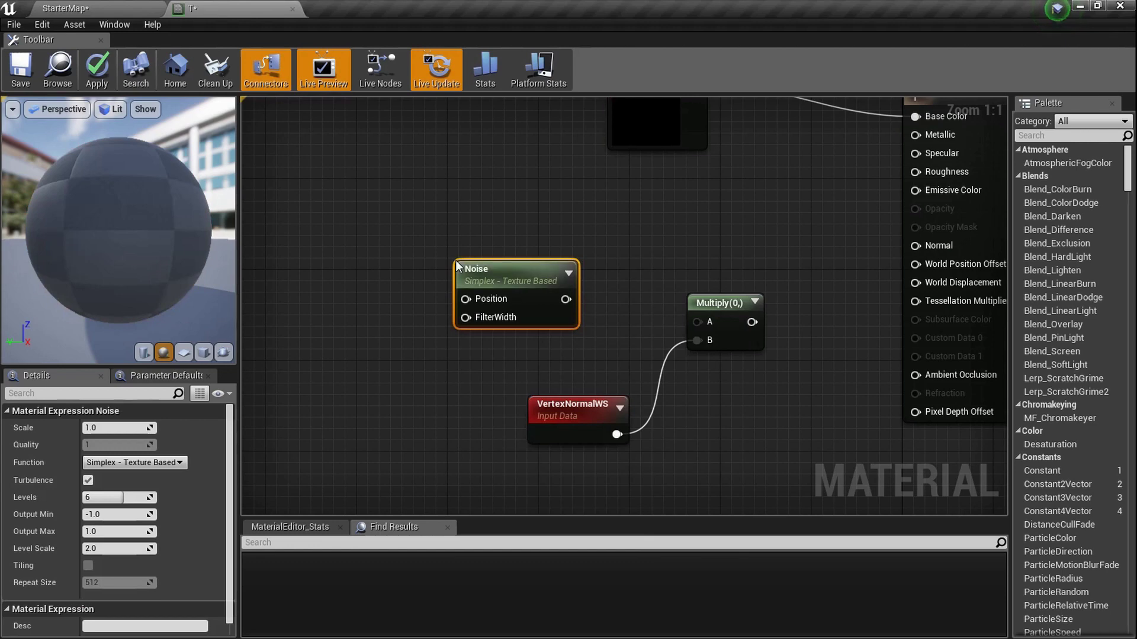
{"action": "right_click_drag", "start_coordinate": [682, 242], "coordinate": [596, 228]}
{"action": "left_click_drag", "start_coordinate": [480, 283], "coordinate": [614, 308]}
{"action": "scroll", "coordinate": [599, 342], "scroll_direction": "down", "scroll_amount": 2}
{"action": "right_click_drag", "start_coordinate": [600, 343], "coordinate": [661, 358]}
{"action": "scroll", "coordinate": [666, 335], "scroll_direction": "up", "scroll_amount": 2}
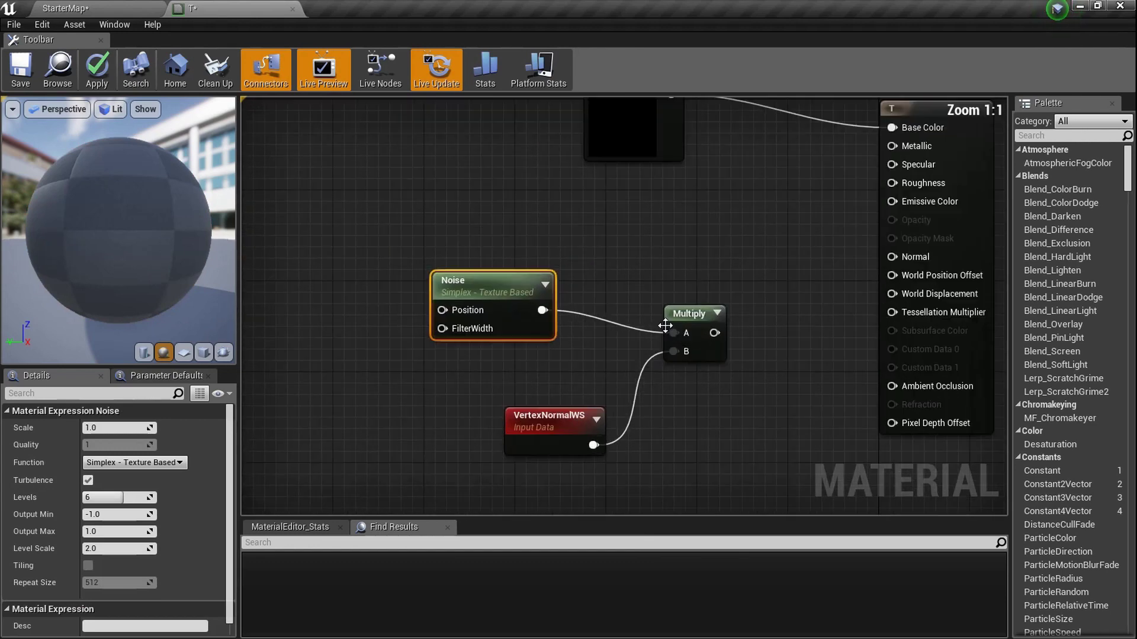
{"action": "left_click", "coordinate": [675, 334], "text": "alt"}
Move the Noise node farther from the Multiply node and expand its preview.
{"action": "right_click_drag", "start_coordinate": [631, 340], "coordinate": [704, 333]}
{"action": "left_click_drag", "start_coordinate": [594, 292], "coordinate": [378, 219]}
{"action": "right_click_drag", "start_coordinate": [464, 259], "coordinate": [528, 306]}
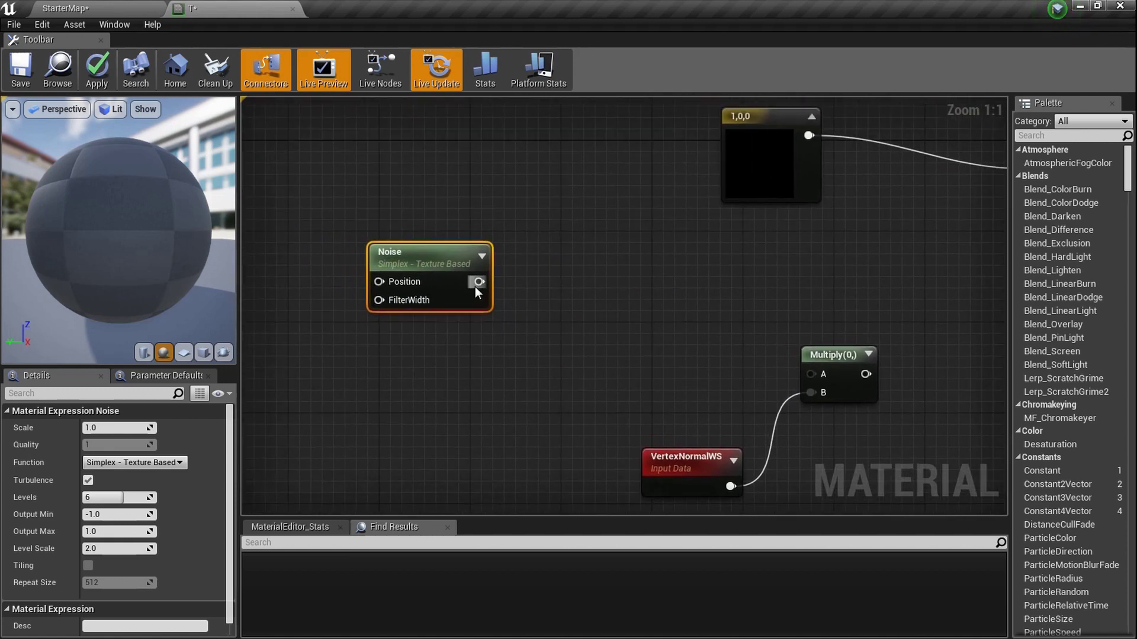
{"action": "left_click", "coordinate": [497, 257]}
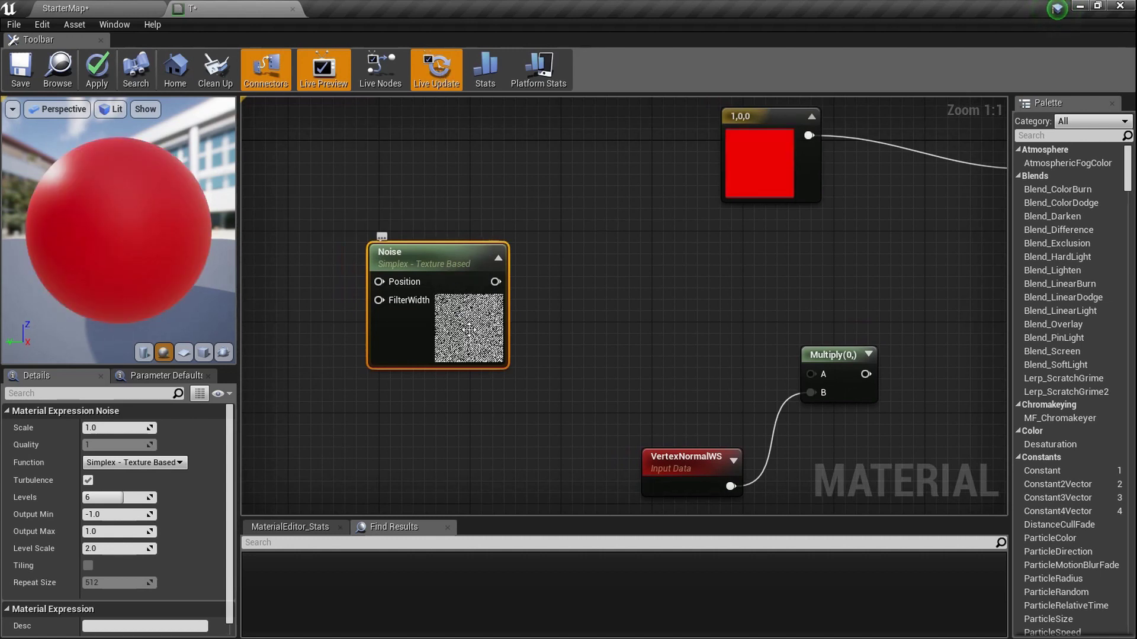
Set the Noise node's scale to 0.005 and shift the node slightly closer to the Multiply node.
{"action": "left_click", "coordinate": [124, 428]}
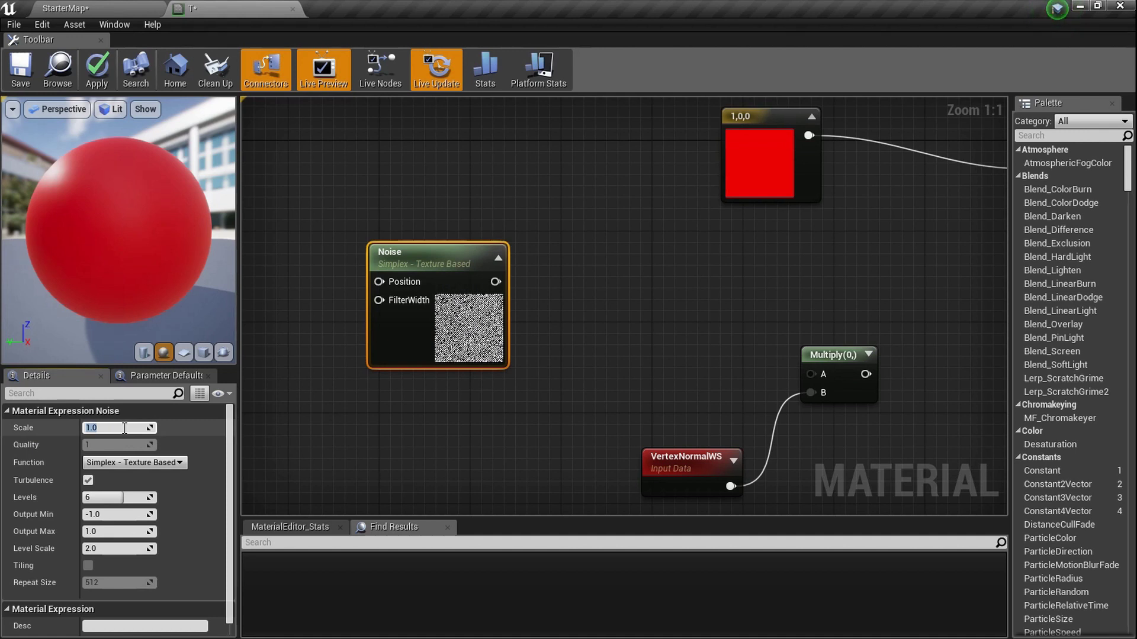
{"action": "type", "text": ".005"}
{"action": "key", "text": "Return"}
{"action": "left_click_drag", "start_coordinate": [460, 312], "coordinate": [514, 331]}
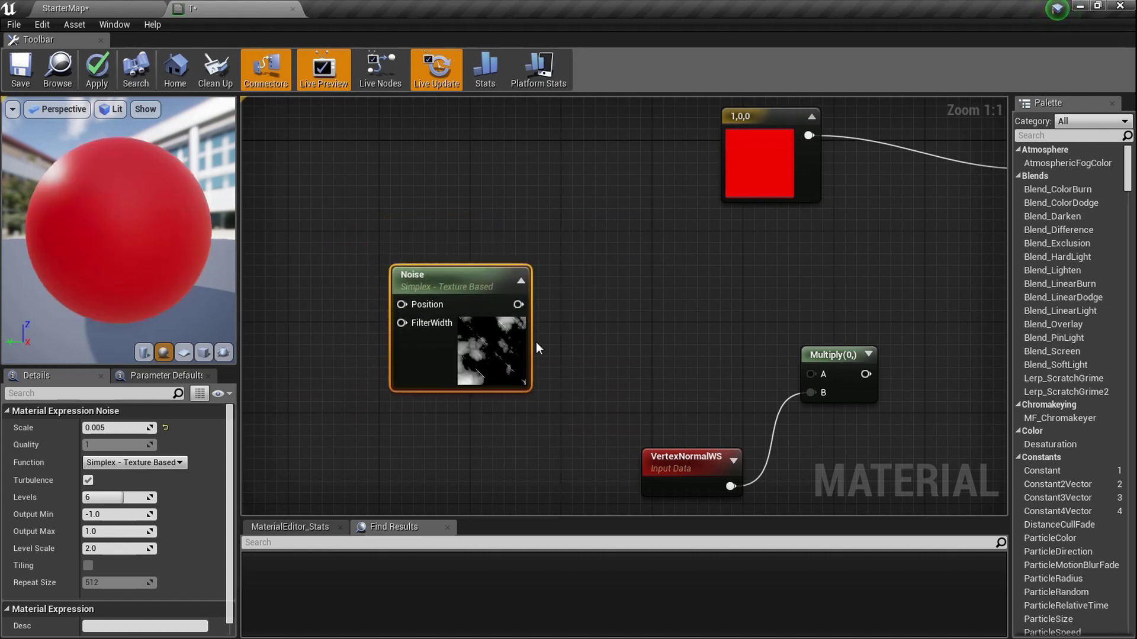
Add a second Multiply node after the Noise node and connect the Noise output to its A input.
{"action": "left_click", "coordinate": [600, 299]}
{"action": "left_click", "coordinate": [603, 302]}
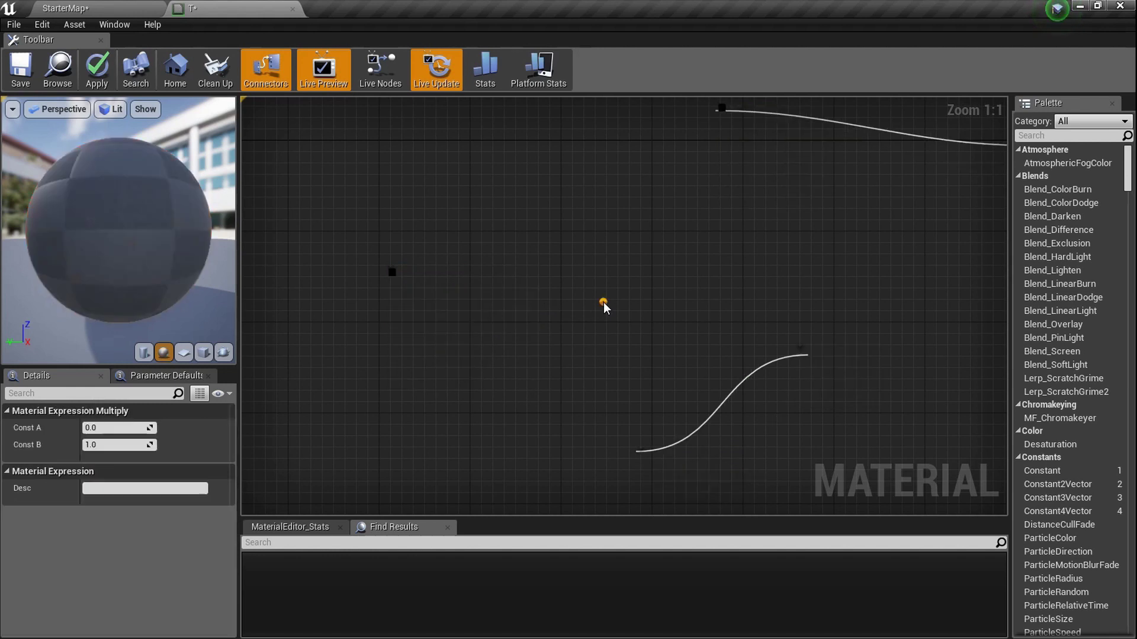
{"action": "left_click_drag", "start_coordinate": [615, 332], "coordinate": [613, 331]}
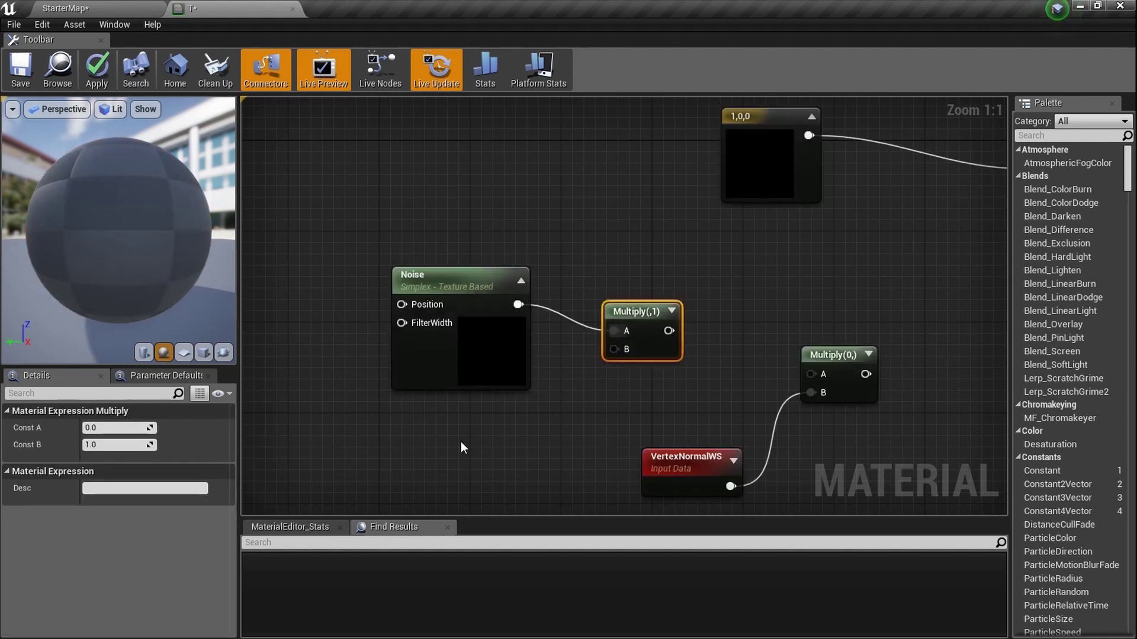
Add a Constant node with value 50 and connect it to the B input of the Noise node's Multiply.
{"action": "left_click", "coordinate": [463, 441]}
{"action": "left_click_drag", "start_coordinate": [472, 463], "coordinate": [614, 349]}
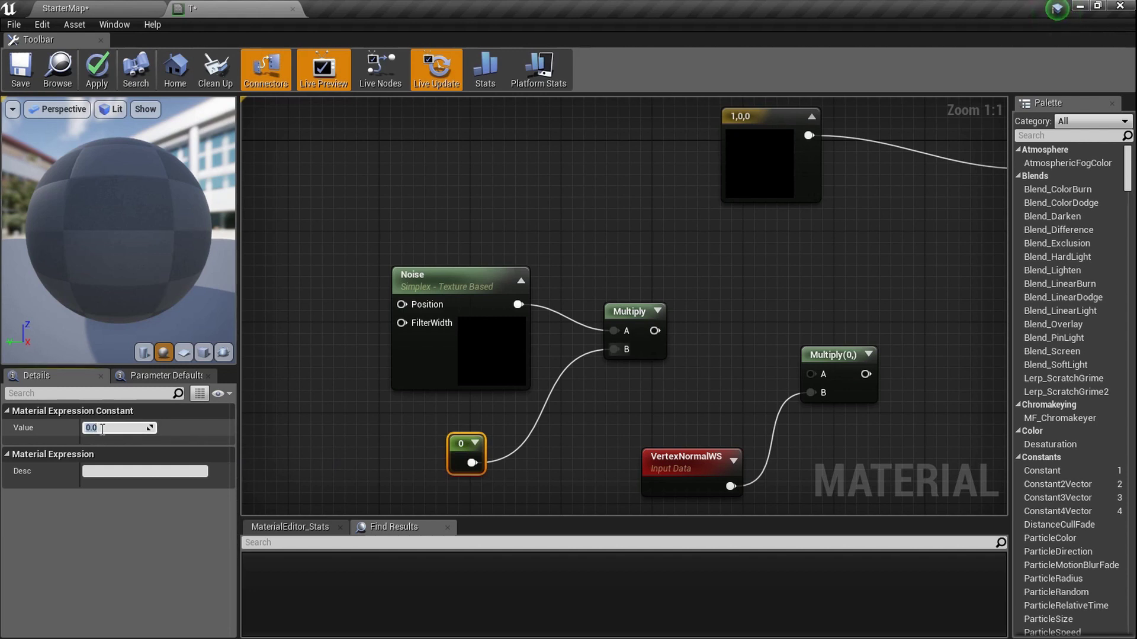
{"action": "key", "text": "Return"}
Connect the noise Multiply's output to the A input of the Multiply fed by VertexNormalWS.
{"action": "right_click_drag", "start_coordinate": [655, 336], "coordinate": [571, 287]}
{"action": "left_click_drag", "start_coordinate": [571, 287], "coordinate": [740, 334]}
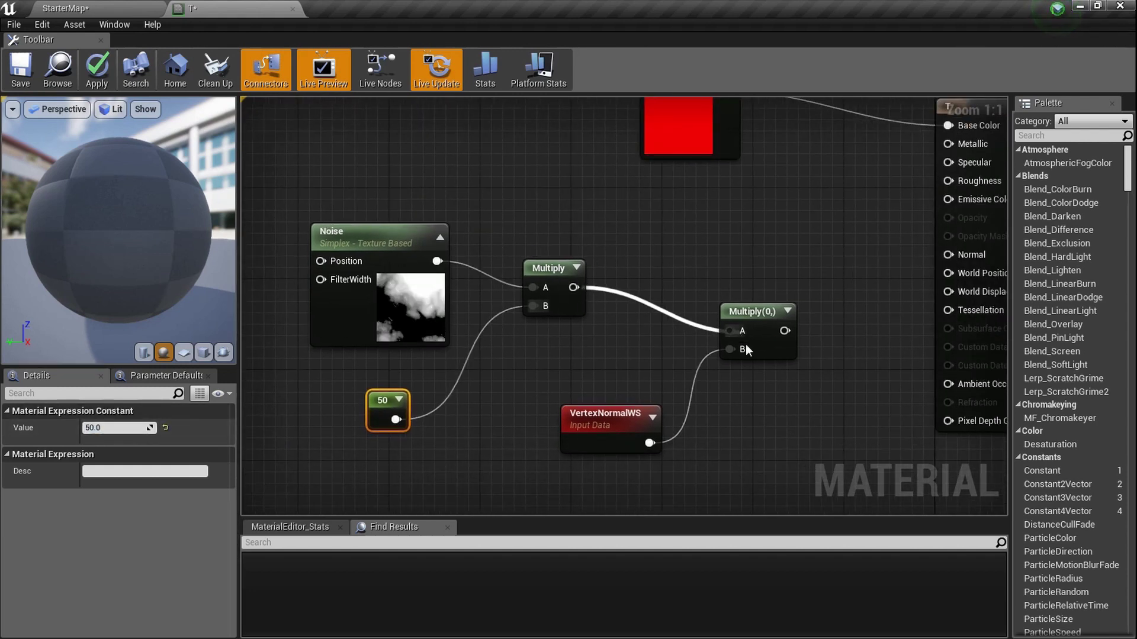
{"action": "right_click_drag", "start_coordinate": [740, 334], "coordinate": [538, 331]}
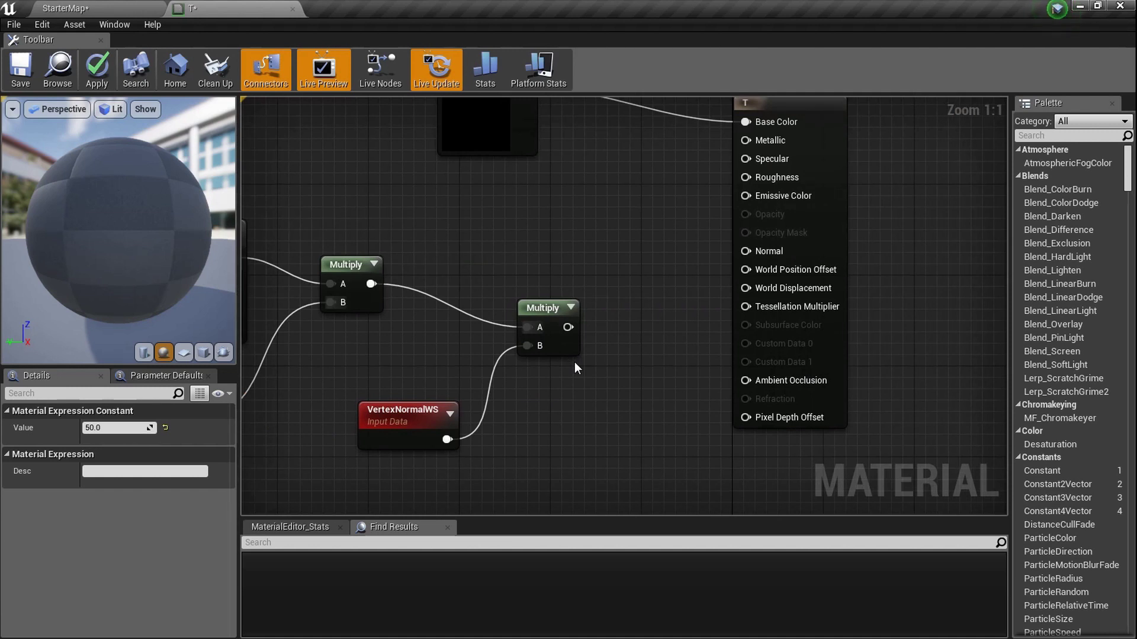
Connect the output of the Multiply fed by VertexNormalWS to the material's World Displacement input and save the material.
{"action": "right_click_drag", "start_coordinate": [531, 335], "coordinate": [598, 323]}
{"action": "left_click_drag", "start_coordinate": [614, 305], "coordinate": [792, 266]}
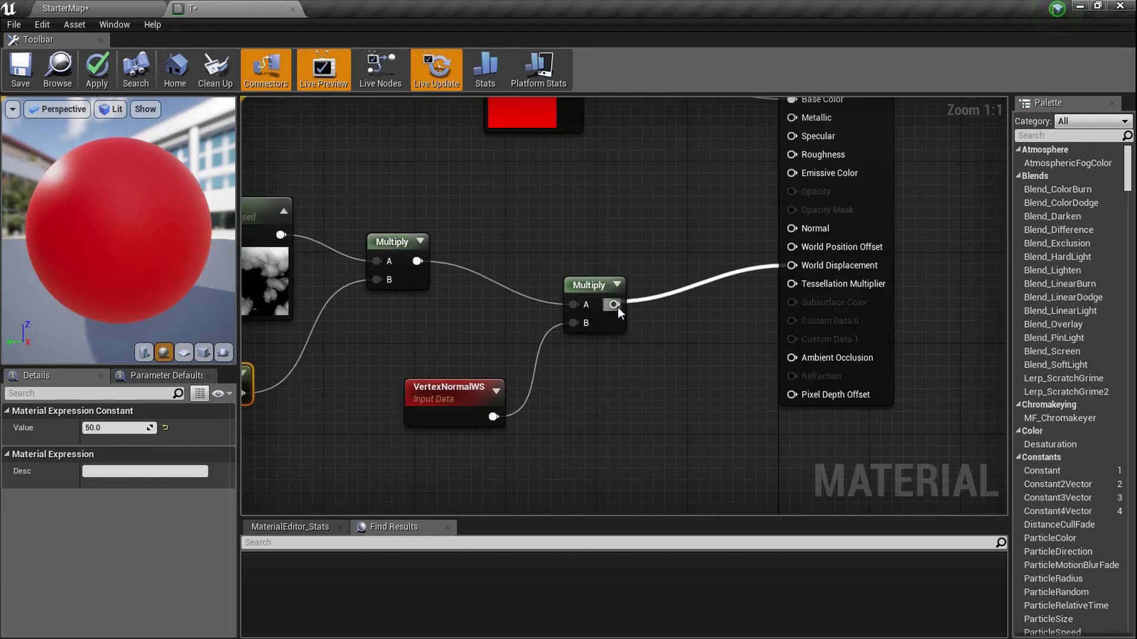
{"action": "scroll", "coordinate": [627, 332], "scroll_direction": "down", "scroll_amount": 2}
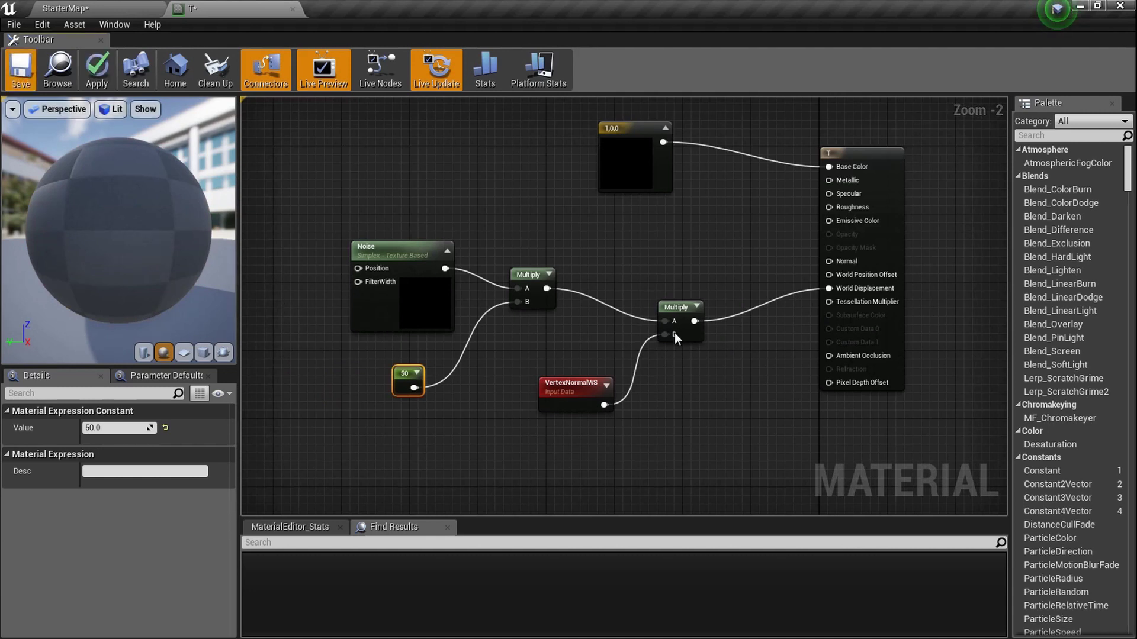
{"action": "key", "text": "ctrl+s"}
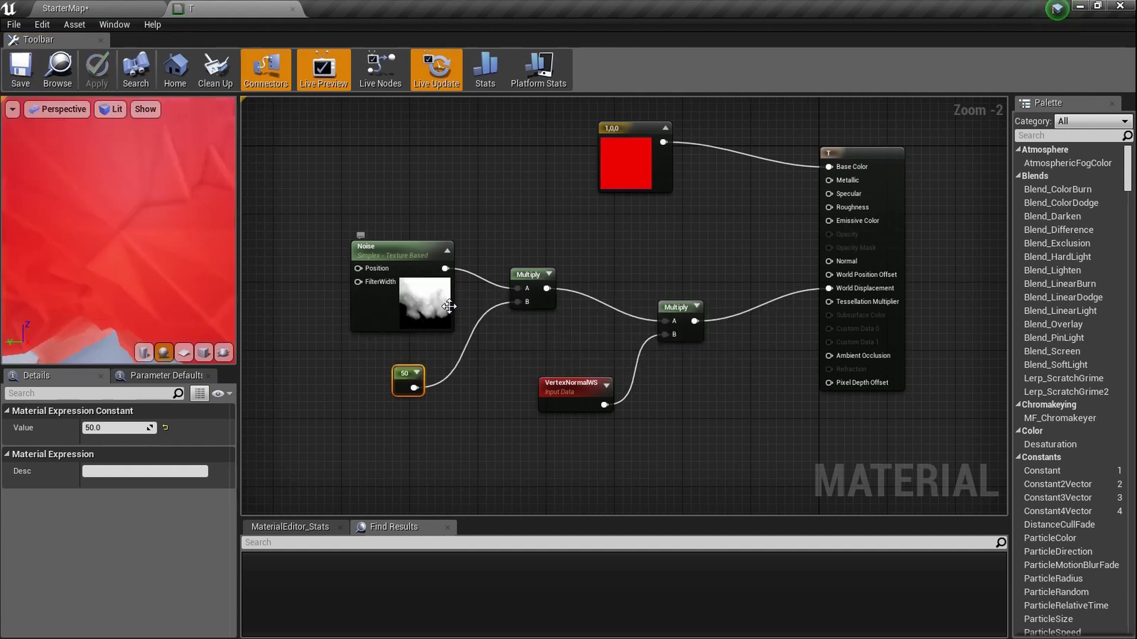
Examine the displaced surface on the material preview sphere and on the red spheres in the level.
{"action": "scroll", "coordinate": [170, 240], "scroll_direction": "down", "scroll_amount": 6}
{"action": "scroll", "coordinate": [169, 240], "scroll_direction": "up", "scroll_amount": 5}
{"action": "left_click_drag", "start_coordinate": [169, 241], "coordinate": [480, 254]}
{"action": "left_click_drag", "start_coordinate": [89, 226], "coordinate": [71, 226]}
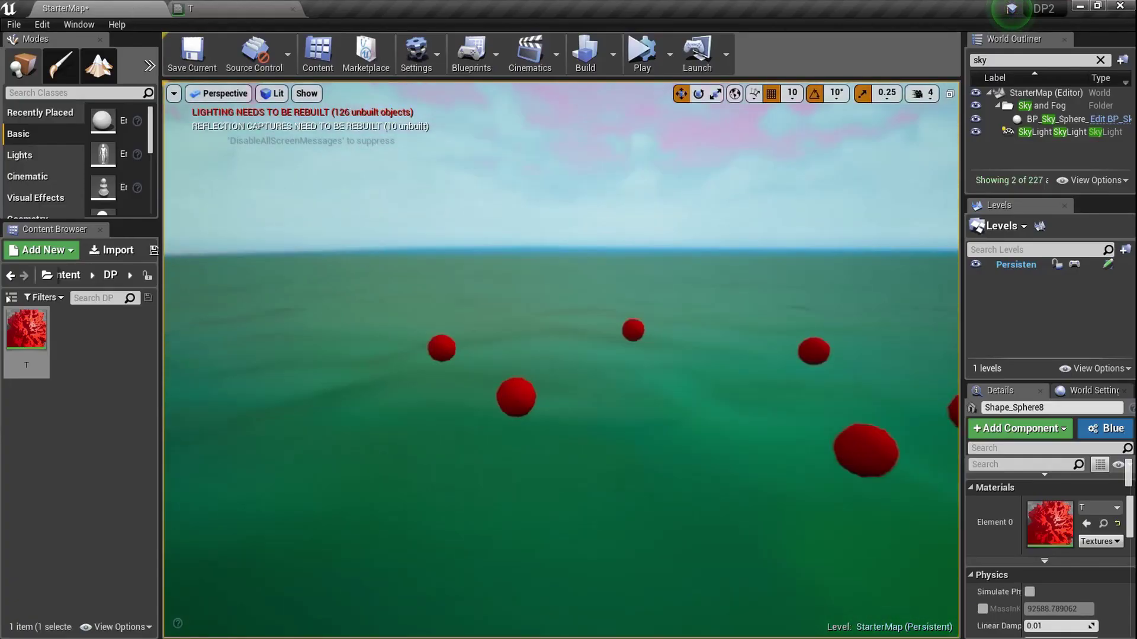
{"action": "key", "text": "w"}
{"action": "right_click_drag", "start_coordinate": [561, 355], "coordinate": [584, 395]}
Select the nearby displaced sphere in the level and move it sideways and upward.
{"action": "left_click", "coordinate": [508, 439]}
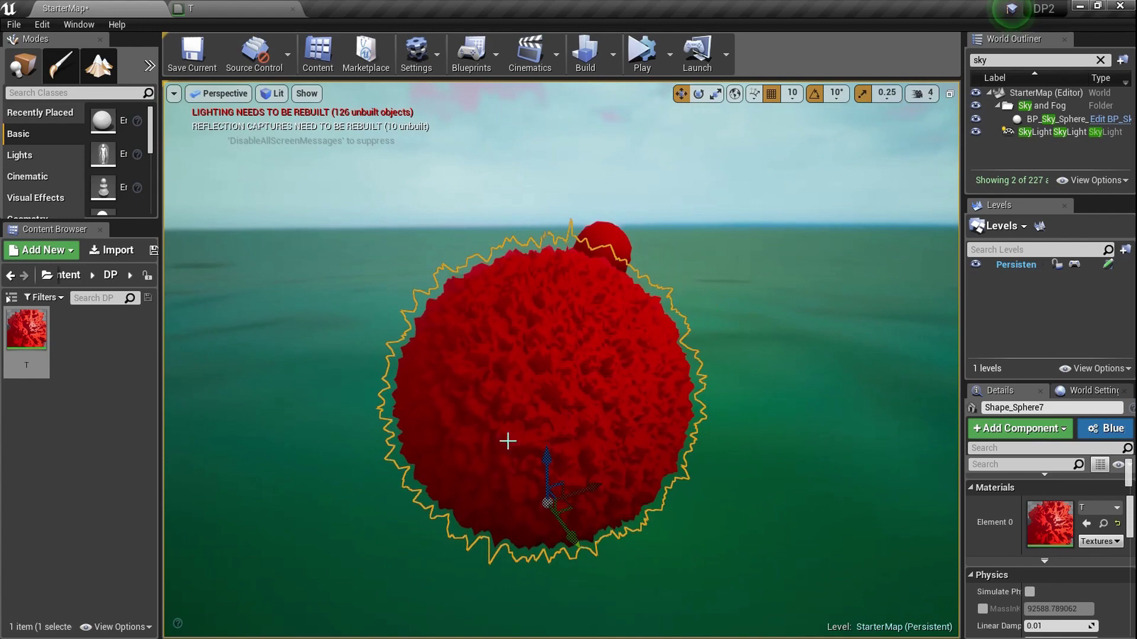
{"action": "left_click_drag", "start_coordinate": [538, 495], "coordinate": [592, 485]}
{"action": "left_click_drag", "start_coordinate": [544, 456], "coordinate": [544, 414]}
Try stretching the selected sphere horizontally and flattening it vertically, undoing the scale changes each time.
{"action": "key", "text": "e"}
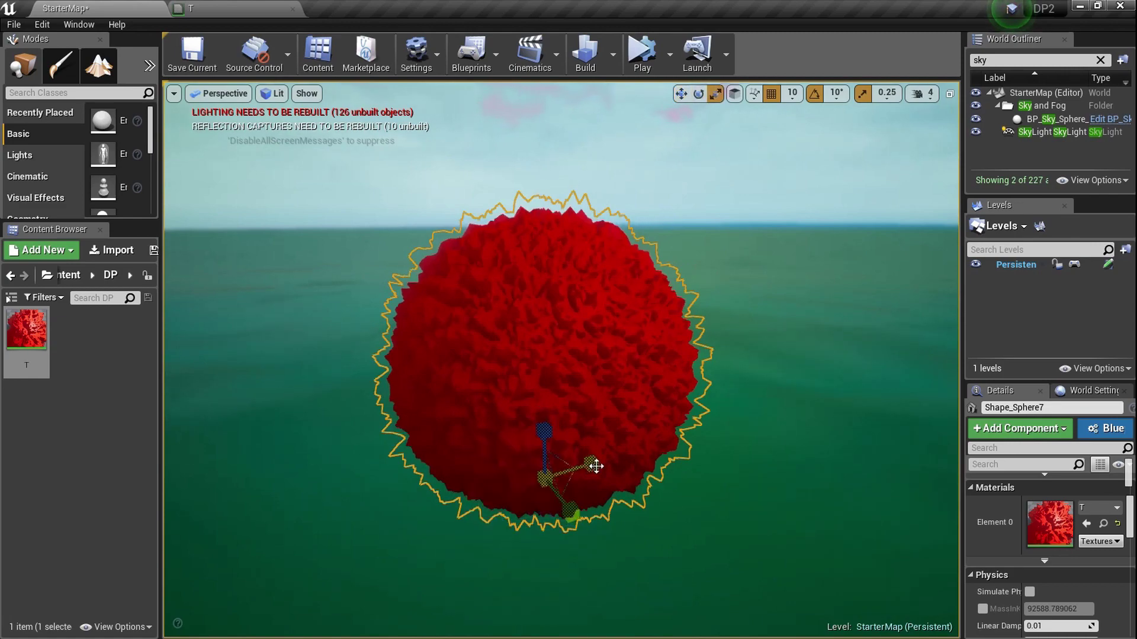
{"action": "left_click_drag", "start_coordinate": [592, 466], "coordinate": [598, 464]}
{"action": "left_click_drag", "start_coordinate": [529, 428], "coordinate": [529, 478]}
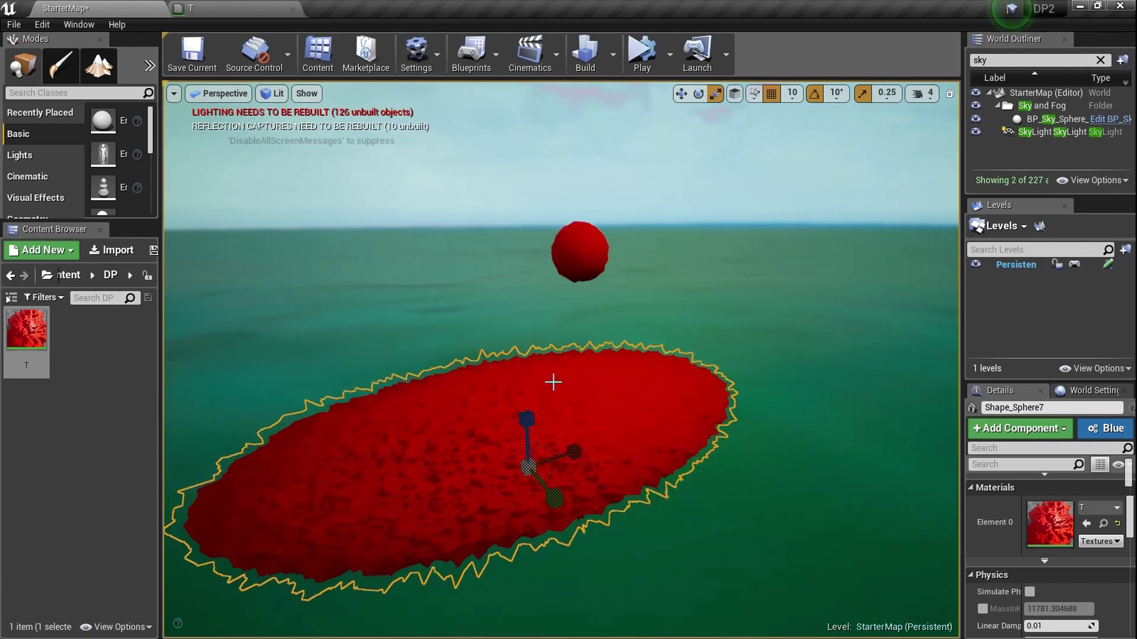
{"action": "key", "text": "ctrl+z"}
{"action": "key", "text": "ctrl+z"}
{"action": "left_click_drag", "start_coordinate": [527, 424], "coordinate": [527, 472]}
{"action": "right_click_drag", "start_coordinate": [528, 472], "coordinate": [509, 483]}
{"action": "mouse_move", "coordinate": [536, 395]}
{"action": "right_mouse_down"}
{"action": "mouse_move", "coordinate": [546, 340]}
{"action": "mouse_move", "coordinate": [535, 395]}
{"action": "right_mouse_up"}
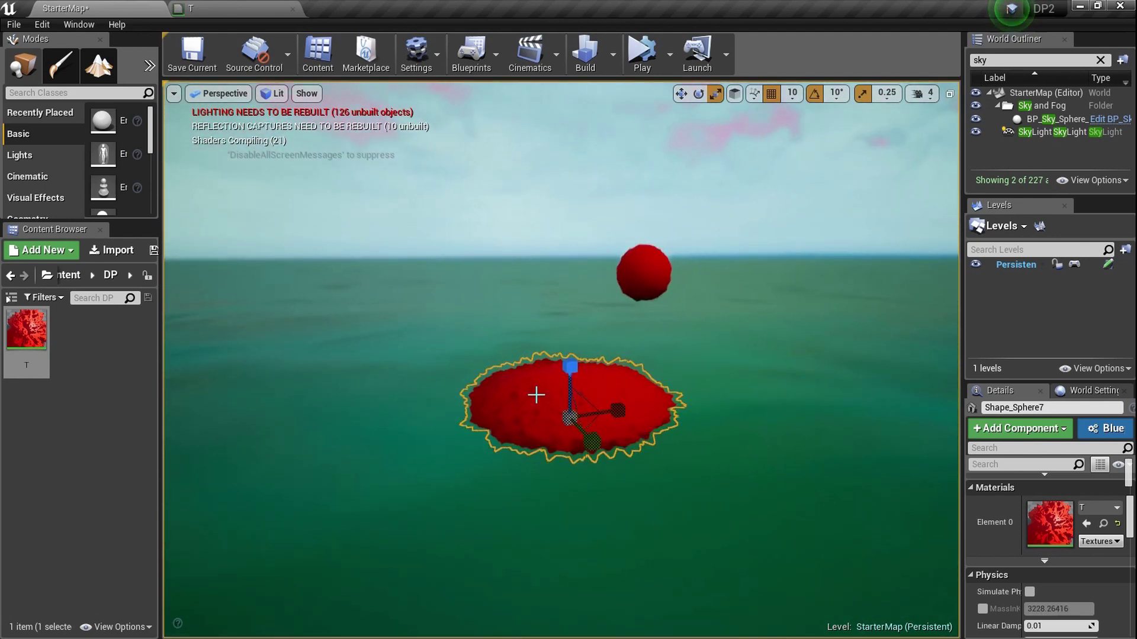
{"action": "key", "text": "ctrl+z"}
{"action": "key", "text": "ctrl+z"}
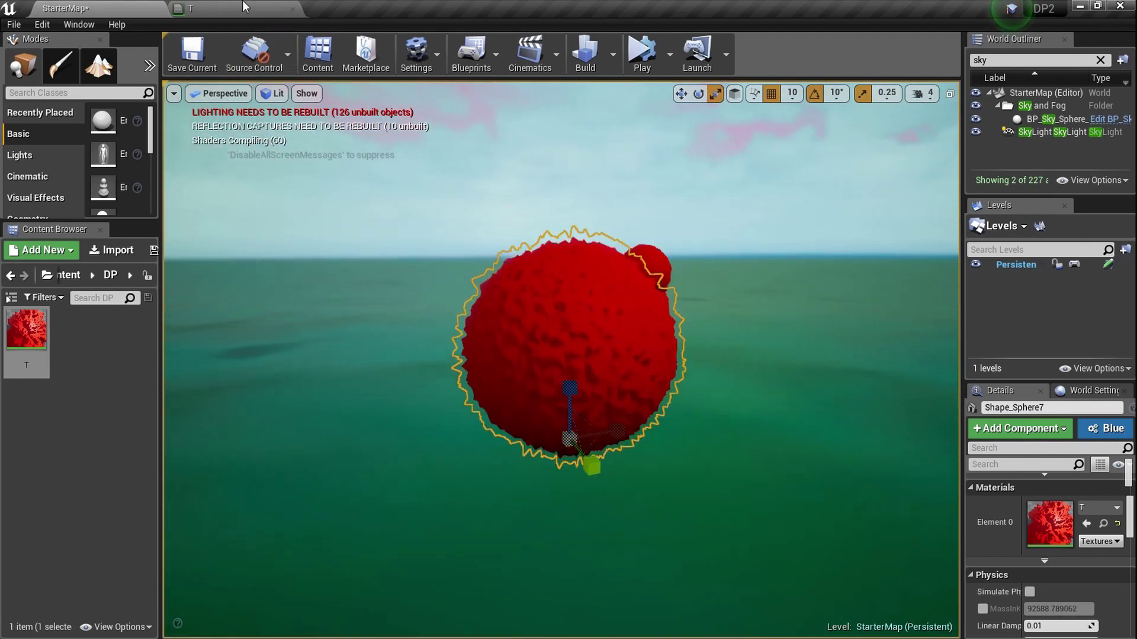
Return to the material graph and set the Noise node's scale to 0.001.
{"action": "left_click", "coordinate": [261, 8]}
{"action": "left_click", "coordinate": [157, 8]}
{"action": "left_click", "coordinate": [196, 9]}
{"action": "scroll", "coordinate": [444, 304], "scroll_direction": "up", "scroll_amount": 4}
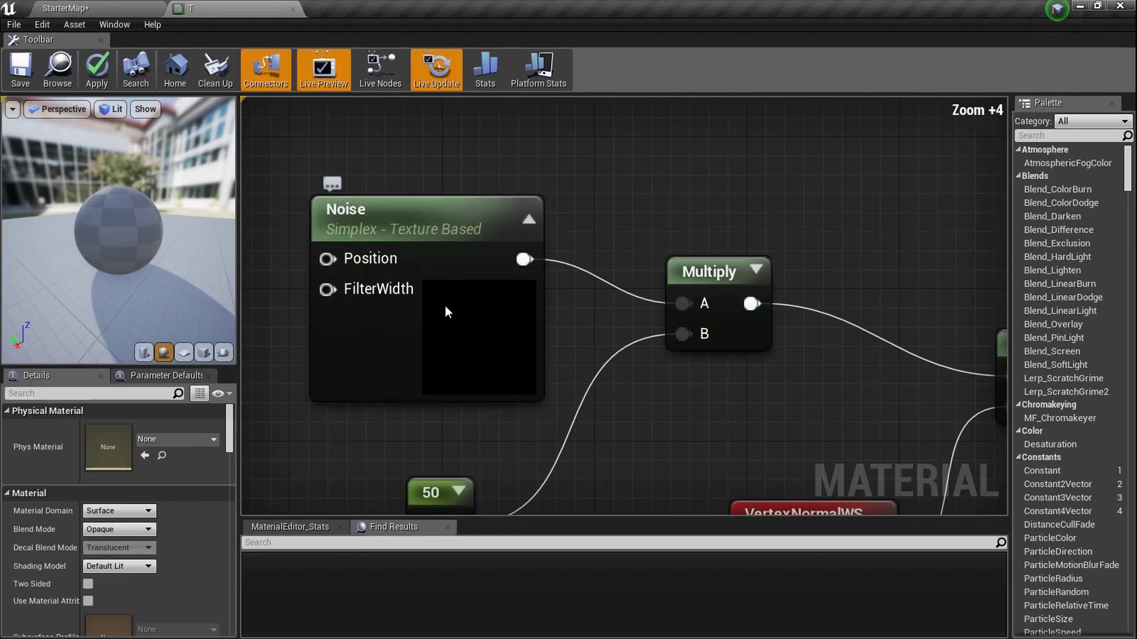
{"action": "left_click", "coordinate": [444, 305]}
{"action": "left_click", "coordinate": [131, 426]}
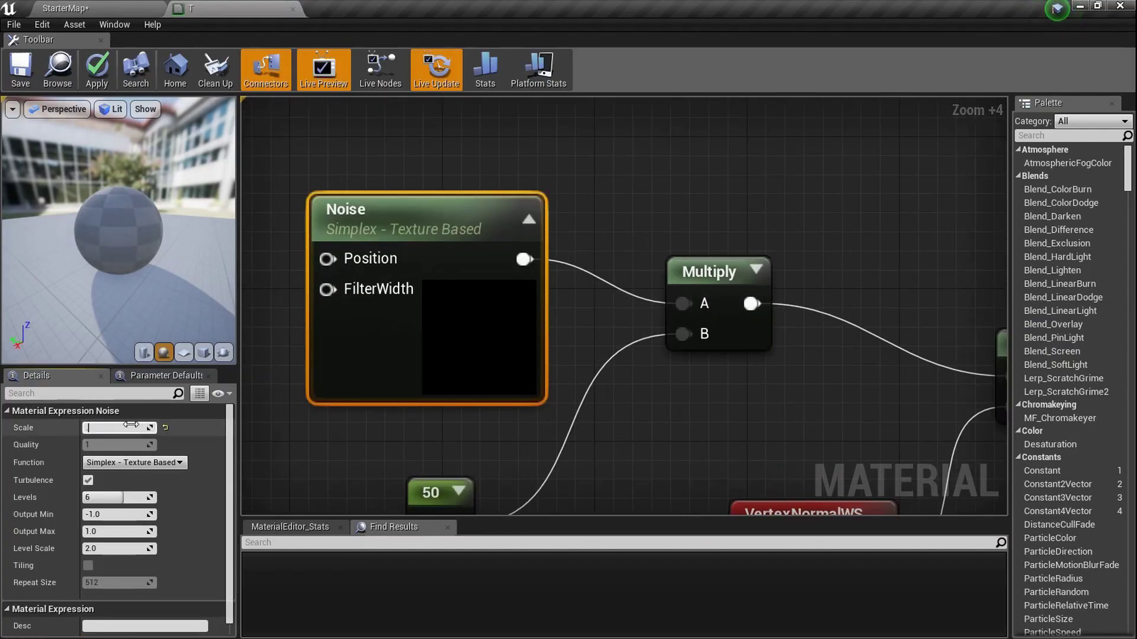
{"action": "type", "text": "0.001"}
{"action": "key", "text": "Return"}
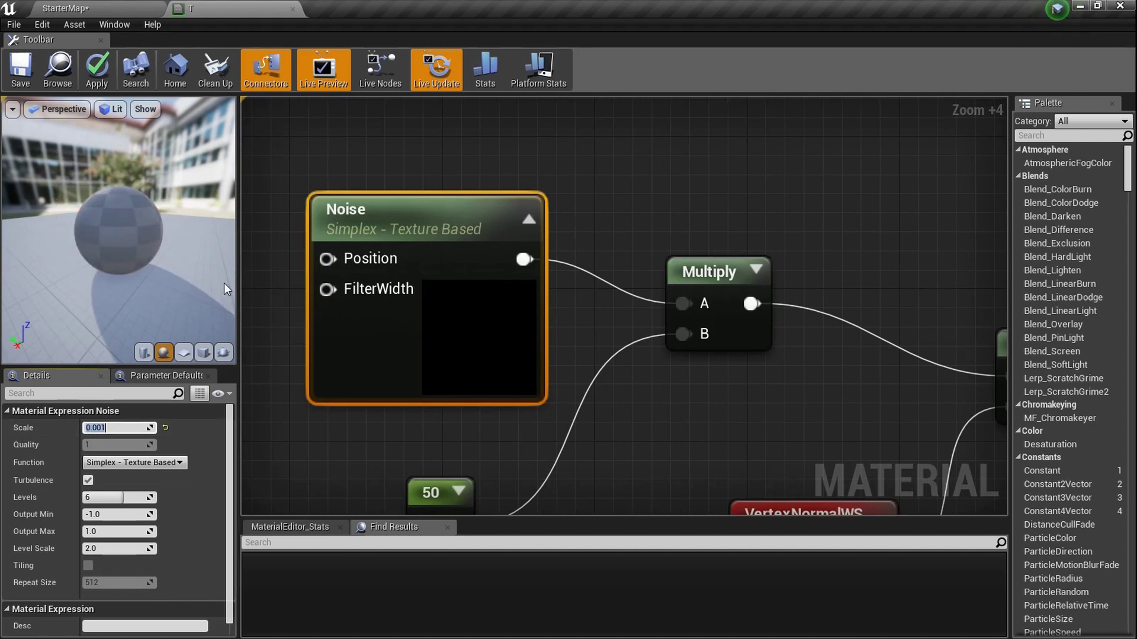
Add a Constant node with value 8 connected to the Tessellation Multiplier input and save the material.
{"action": "scroll", "coordinate": [474, 269], "scroll_direction": "down", "scroll_amount": 4}
{"action": "right_click_drag", "start_coordinate": [967, 365], "coordinate": [612, 326]}
{"action": "scroll", "coordinate": [612, 326], "scroll_direction": "up", "scroll_amount": 6}
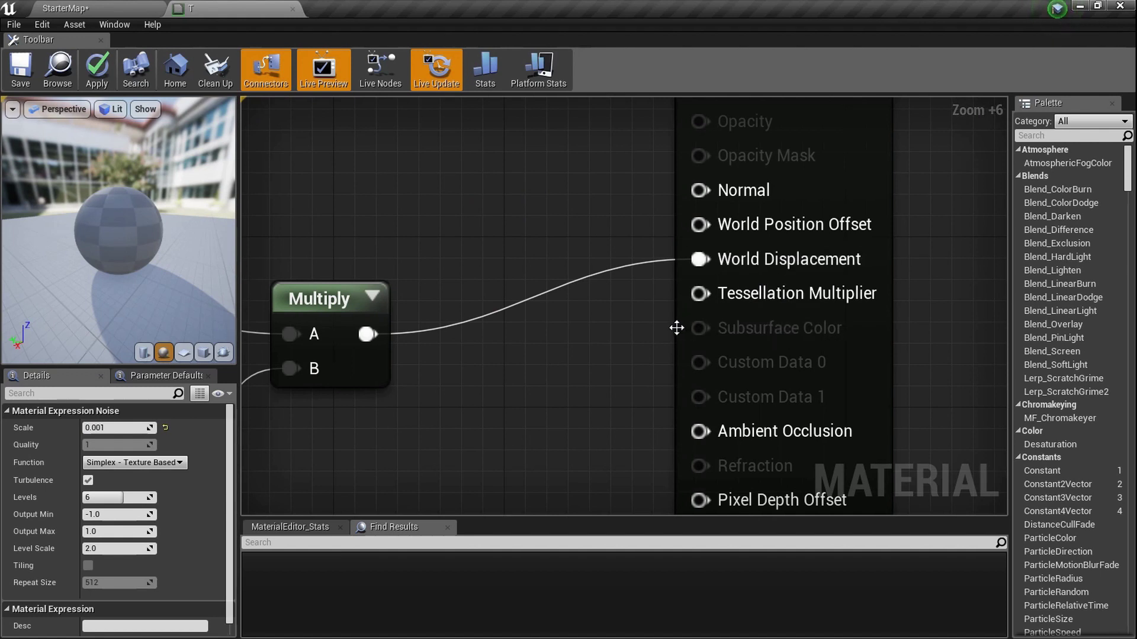
{"action": "right_click_drag", "start_coordinate": [675, 325], "coordinate": [613, 309]}
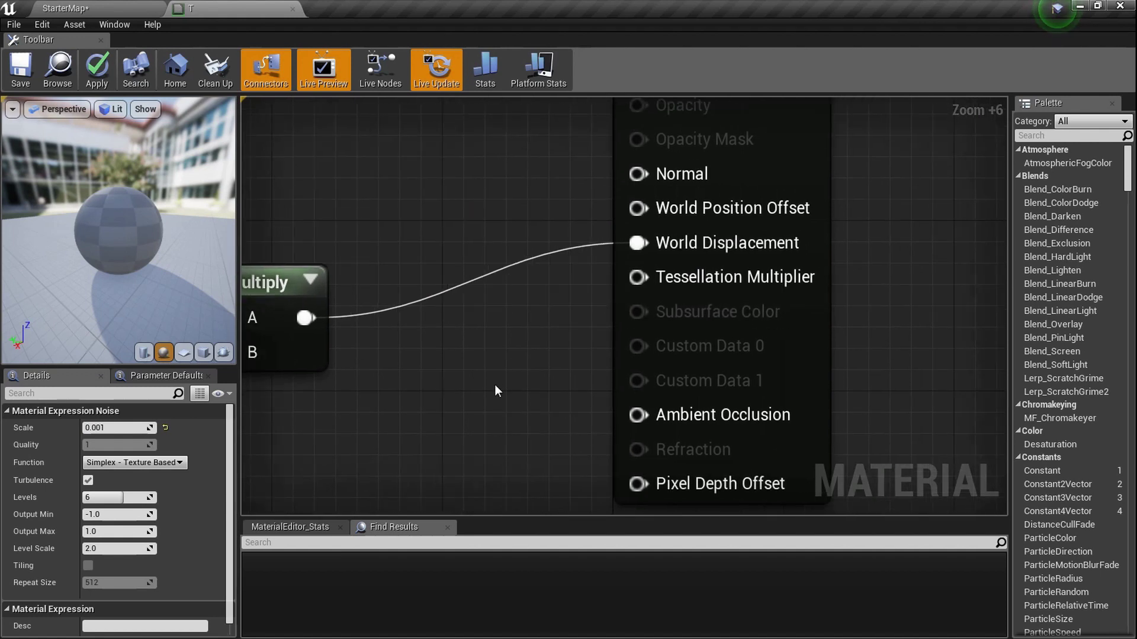
{"action": "left_click", "coordinate": [414, 371]}
{"action": "scroll", "coordinate": [455, 420], "scroll_direction": "down", "scroll_amount": 4}
{"action": "left_click", "coordinate": [531, 395]}
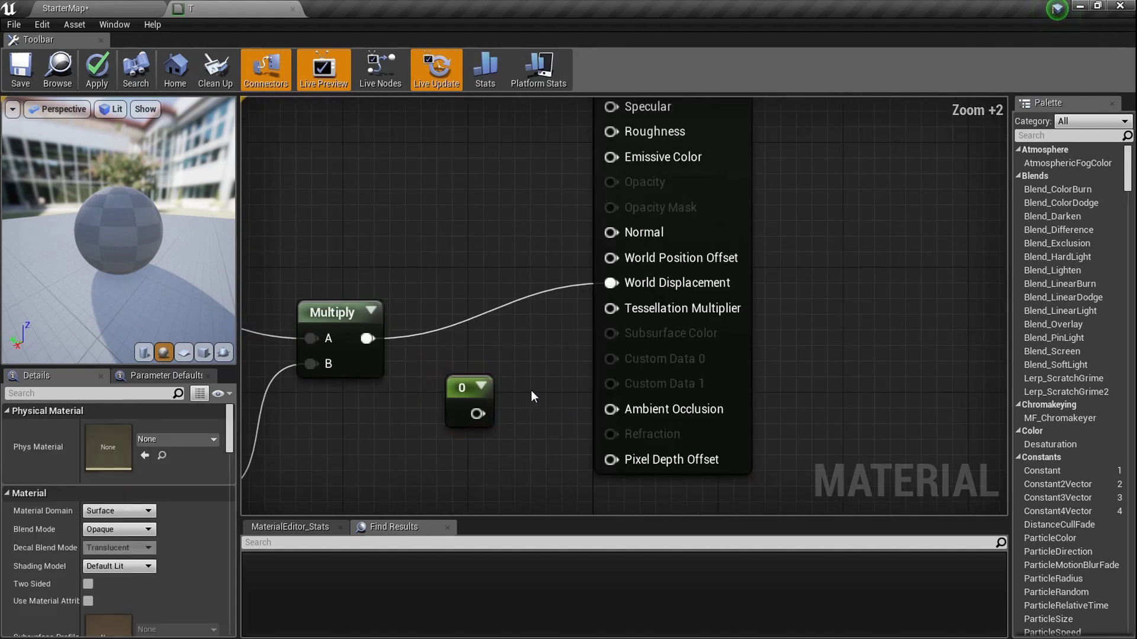
{"action": "left_click_drag", "start_coordinate": [478, 412], "coordinate": [611, 308]}
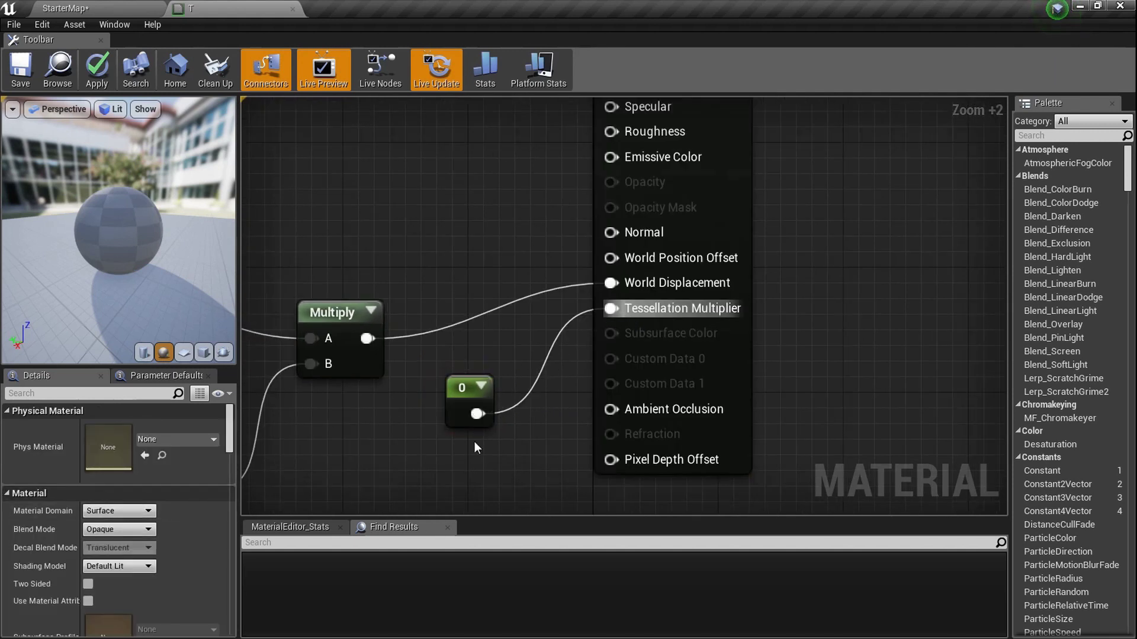
{"action": "left_click", "coordinate": [458, 389]}
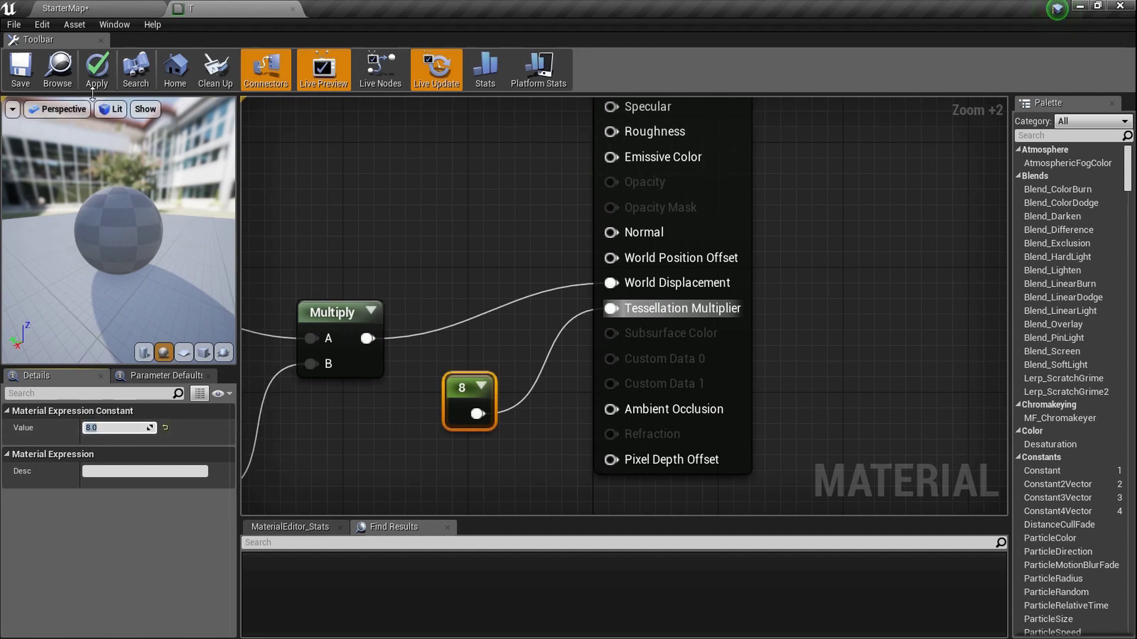
{"action": "left_click", "coordinate": [19, 83]}
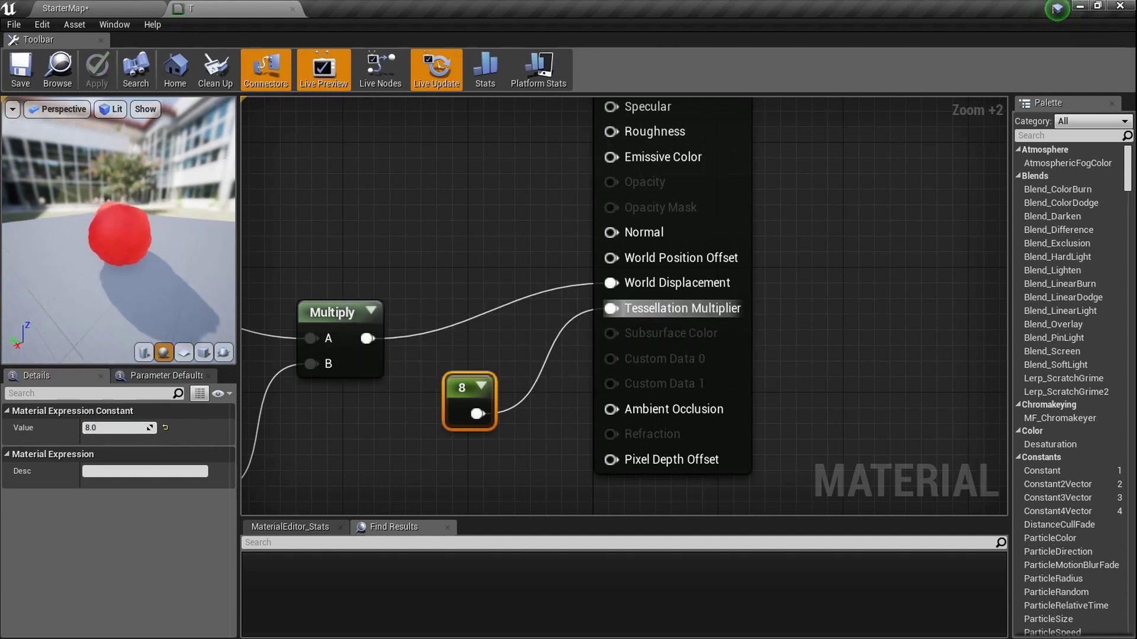
Switch to the level and scale the selected sphere along one horizontal axis.
{"action": "left_click", "coordinate": [101, 6]}
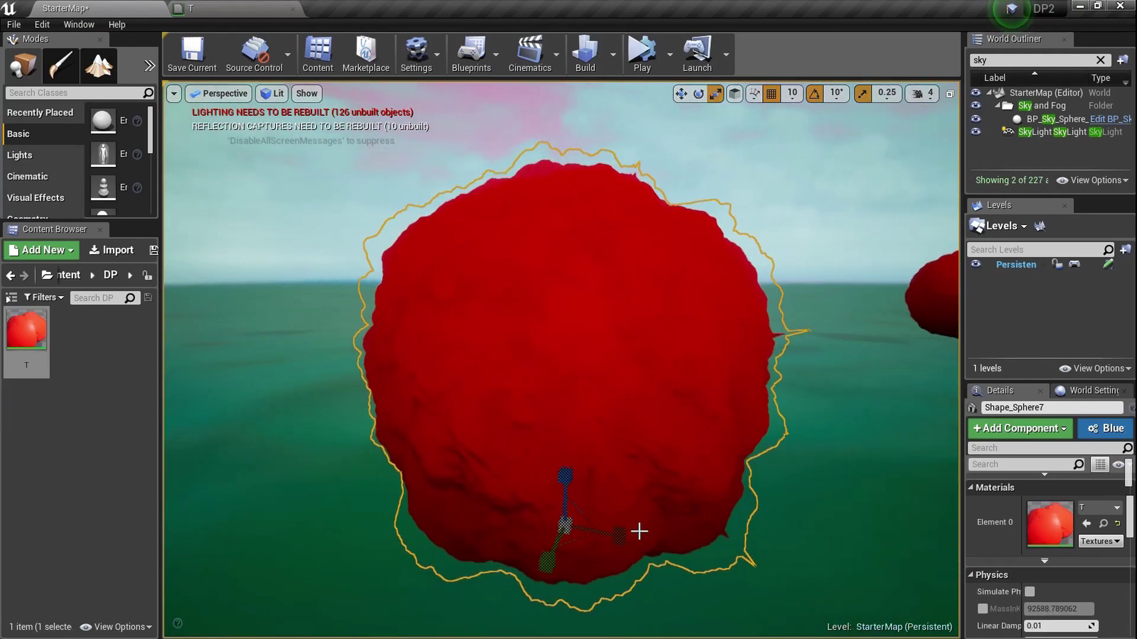
{"action": "left_click_drag", "start_coordinate": [620, 535], "coordinate": [627, 530]}
{"action": "mouse_move", "coordinate": [599, 524]}
{"action": "right_mouse_down"}
{"action": "mouse_move", "coordinate": [568, 515]}
{"action": "mouse_move", "coordinate": [616, 515]}
{"action": "right_mouse_up"}
Move the selected sphere through several positions in the level.
{"action": "key", "text": "w"}
{"action": "mouse_move", "coordinate": [429, 487]}
{"action": "left_mouse_down"}
{"action": "mouse_move", "coordinate": [433, 322]}
{"action": "mouse_move", "coordinate": [431, 475]}
{"action": "left_mouse_up"}
{"action": "right_click_drag", "start_coordinate": [432, 475], "coordinate": [361, 489]}
{"action": "left_click_drag", "start_coordinate": [467, 468], "coordinate": [655, 441]}
{"action": "right_click_drag", "start_coordinate": [656, 421], "coordinate": [525, 379]}
{"action": "left_click_drag", "start_coordinate": [550, 525], "coordinate": [511, 349]}
Scale the selected sphere slightly and rotate it in place.
{"action": "key", "text": "e"}
{"action": "key", "text": "r"}
{"action": "mouse_move", "coordinate": [510, 349]}
{"action": "right_mouse_down"}
{"action": "mouse_move", "coordinate": [438, 334]}
{"action": "mouse_move", "coordinate": [511, 349]}
{"action": "right_mouse_up"}
{"action": "mouse_move", "coordinate": [535, 424]}
{"action": "left_mouse_down"}
{"action": "mouse_move", "coordinate": [536, 392]}
{"action": "mouse_move", "coordinate": [536, 413]}
{"action": "left_mouse_up"}
{"action": "right_click_drag", "start_coordinate": [537, 475], "coordinate": [521, 521]}
{"action": "key", "text": "w"}
{"action": "key", "text": "e"}
{"action": "left_click_drag", "start_coordinate": [504, 570], "coordinate": [379, 570]}
Rescale the rotated sphere along its horizontal axis and flatten it vertically.
{"action": "key", "text": "r"}
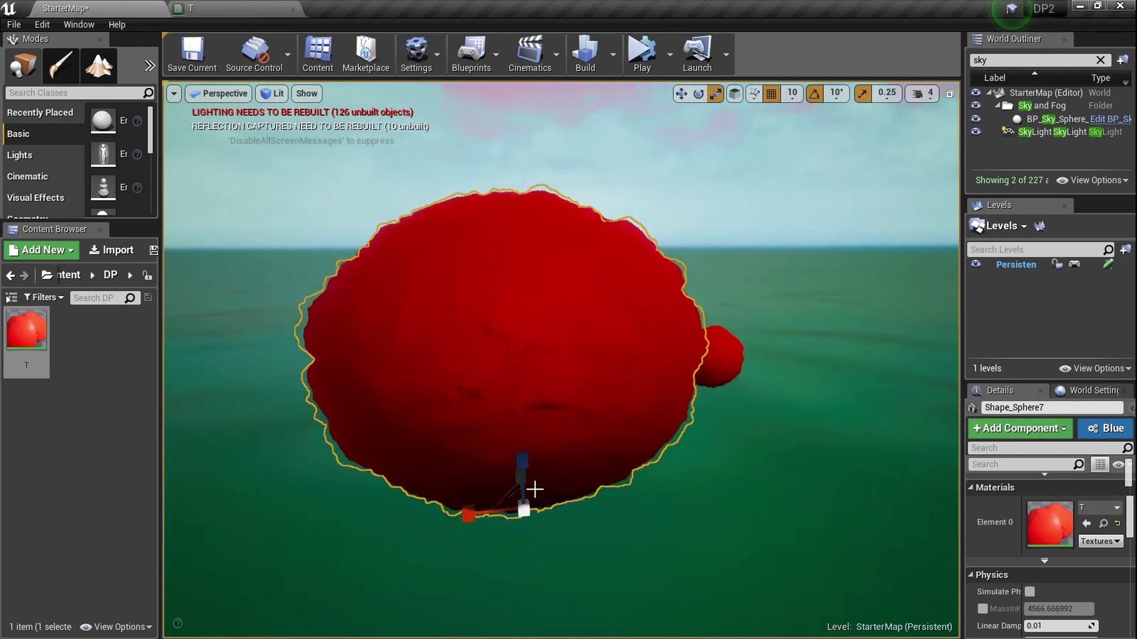
{"action": "left_click_drag", "start_coordinate": [475, 513], "coordinate": [477, 511]}
{"action": "left_click_drag", "start_coordinate": [526, 465], "coordinate": [526, 482]}
{"action": "key", "text": "w"}
{"action": "right_click_drag", "start_coordinate": [525, 483], "coordinate": [423, 438]}
{"action": "key", "text": "w"}
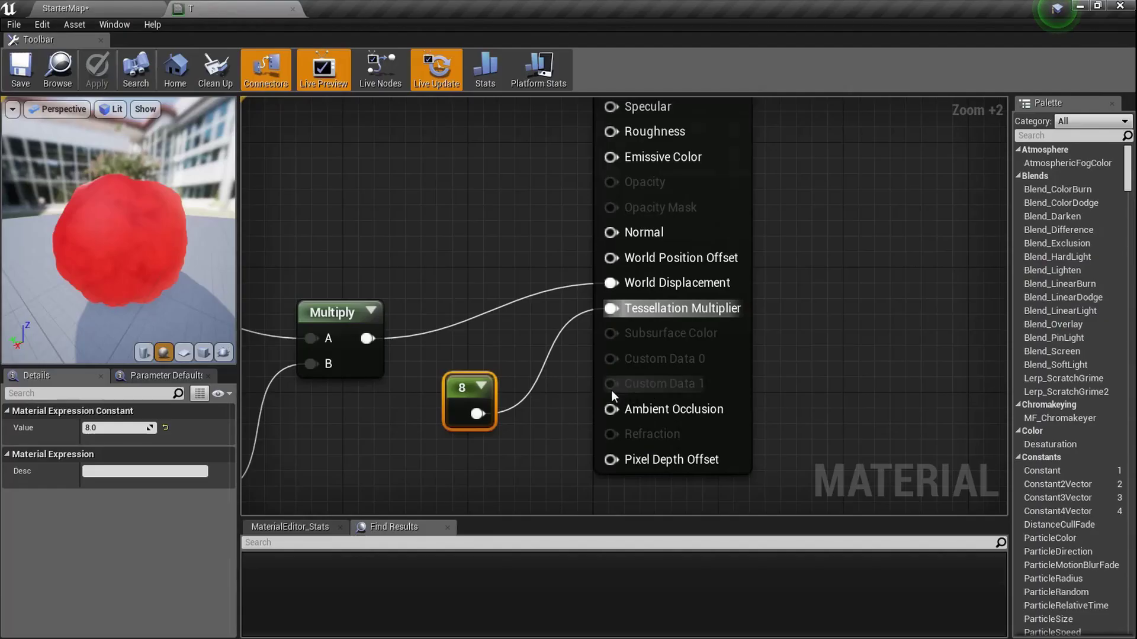
Set the Constant feeding the Noise node's Multiply to 150 in the material graph.
{"action": "scroll", "coordinate": [663, 354], "scroll_direction": "down", "scroll_amount": 2}
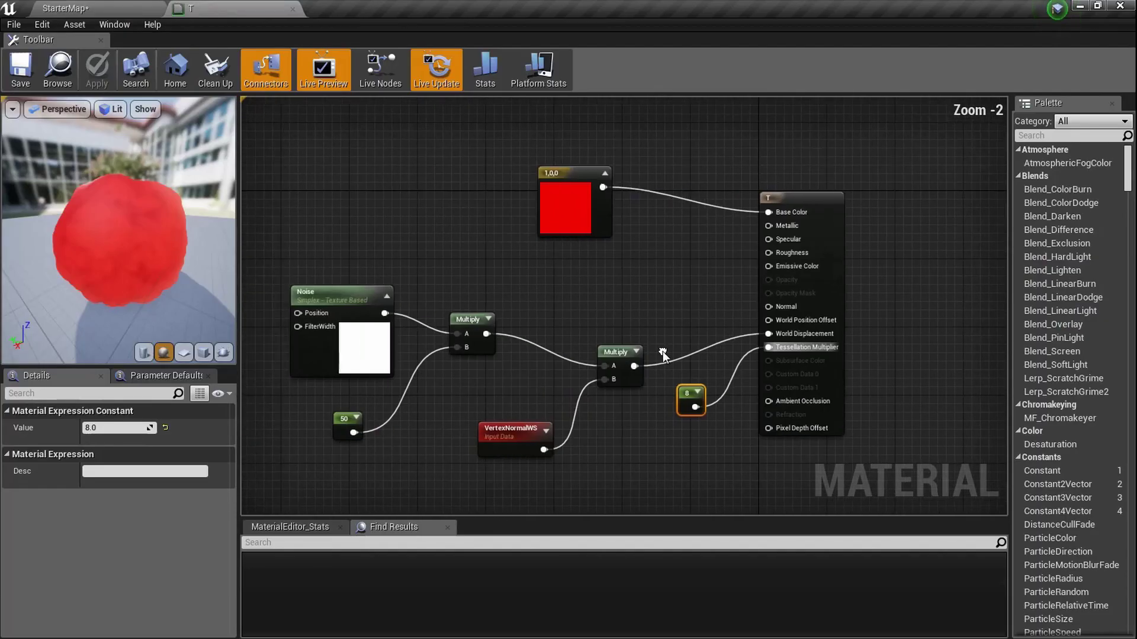
{"action": "right_click_drag", "start_coordinate": [663, 354], "coordinate": [759, 360]}
{"action": "scroll", "coordinate": [444, 346], "scroll_direction": "up", "scroll_amount": 6, "text": "ctrl"}
{"action": "left_click", "coordinate": [444, 347]}
{"action": "scroll", "coordinate": [482, 333], "scroll_direction": "down", "scroll_amount": 2}
{"action": "right_click_drag", "start_coordinate": [482, 333], "coordinate": [467, 190]}
{"action": "scroll", "coordinate": [459, 317], "scroll_direction": "up", "scroll_amount": 5}
{"action": "left_click", "coordinate": [403, 319]}
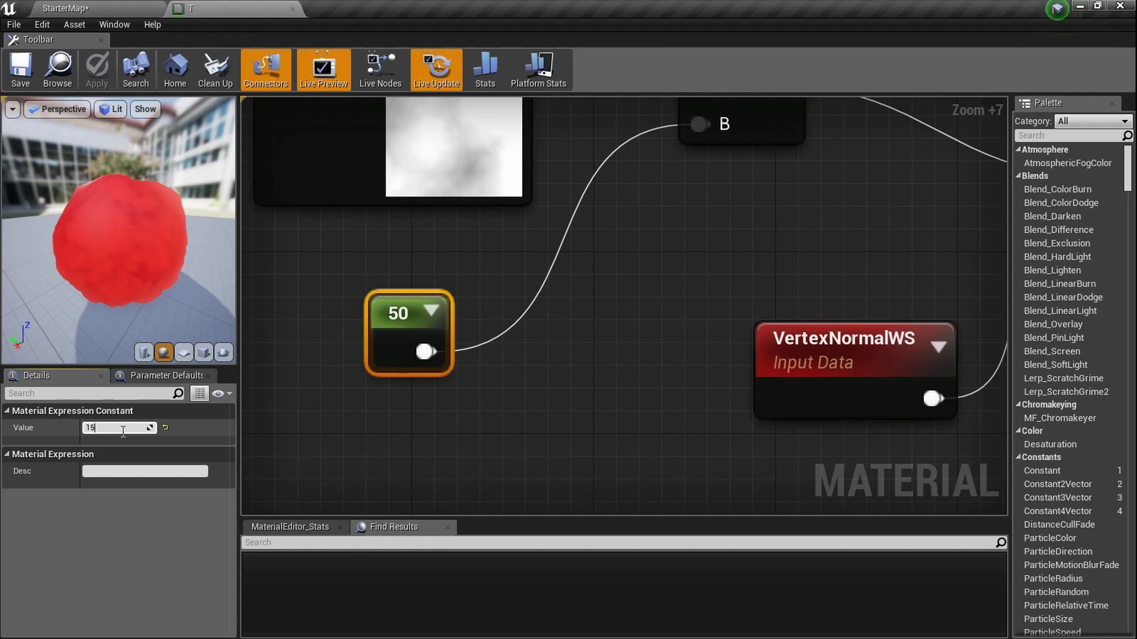
{"action": "key", "text": "Return"}
Move the Noise node, its 150 Constant and their Multiply farther away from the VertexNormalWS Multiply to make room.
{"action": "scroll", "coordinate": [555, 355], "scroll_direction": "down", "scroll_amount": 7}
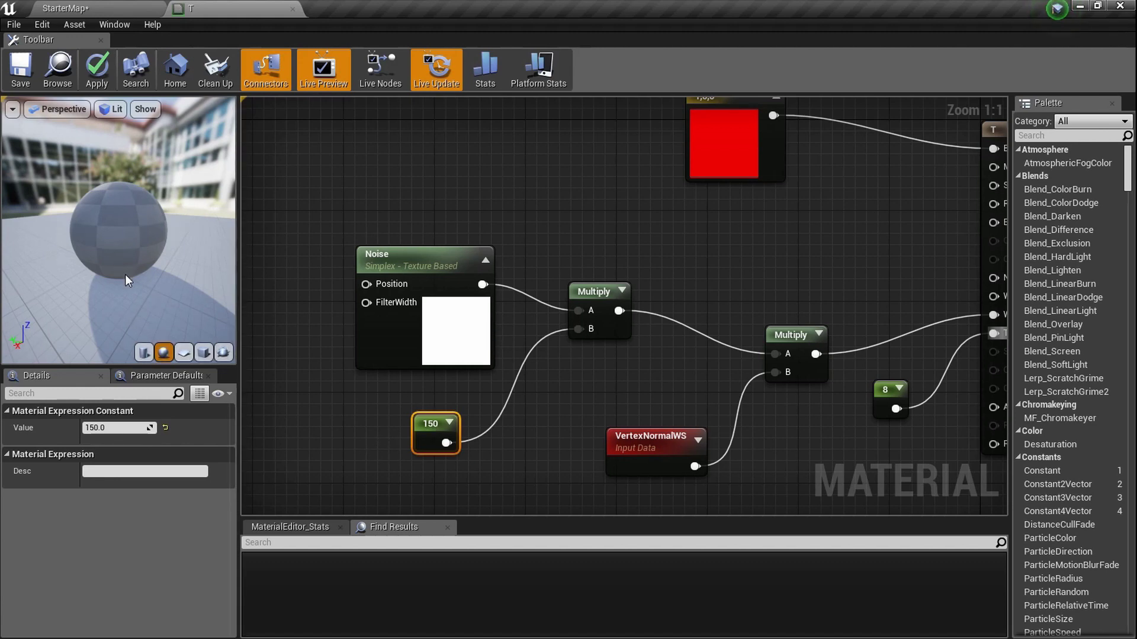
{"action": "scroll", "coordinate": [454, 317], "scroll_direction": "down", "scroll_amount": 2}
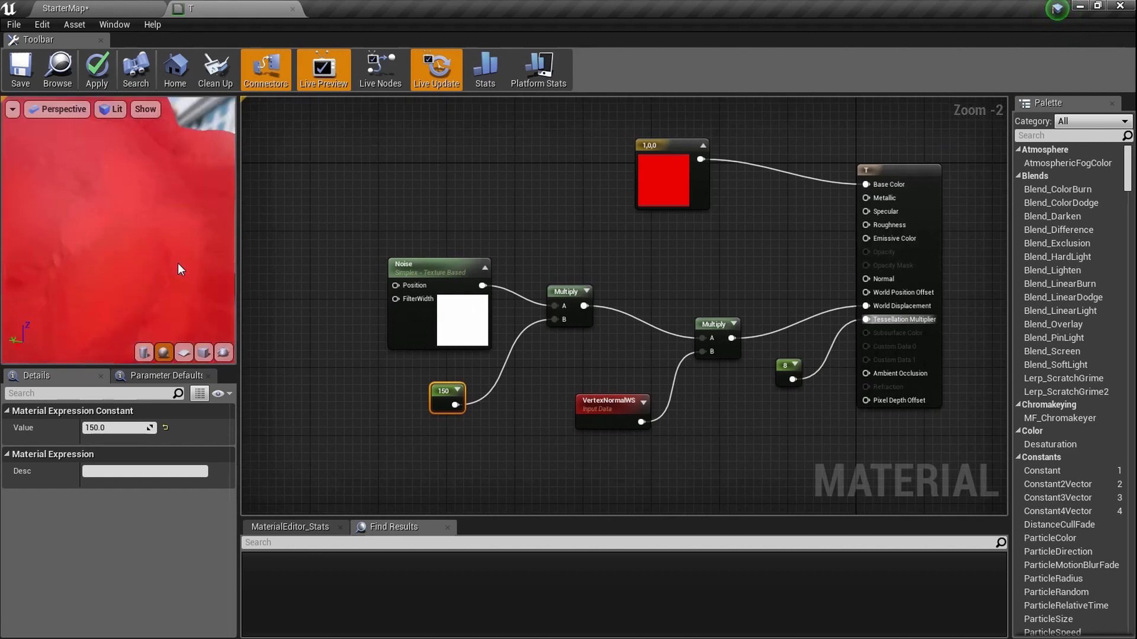
{"action": "scroll", "coordinate": [177, 261], "scroll_direction": "up", "scroll_amount": 3}
{"action": "scroll", "coordinate": [177, 262], "scroll_direction": "down", "scroll_amount": 6}
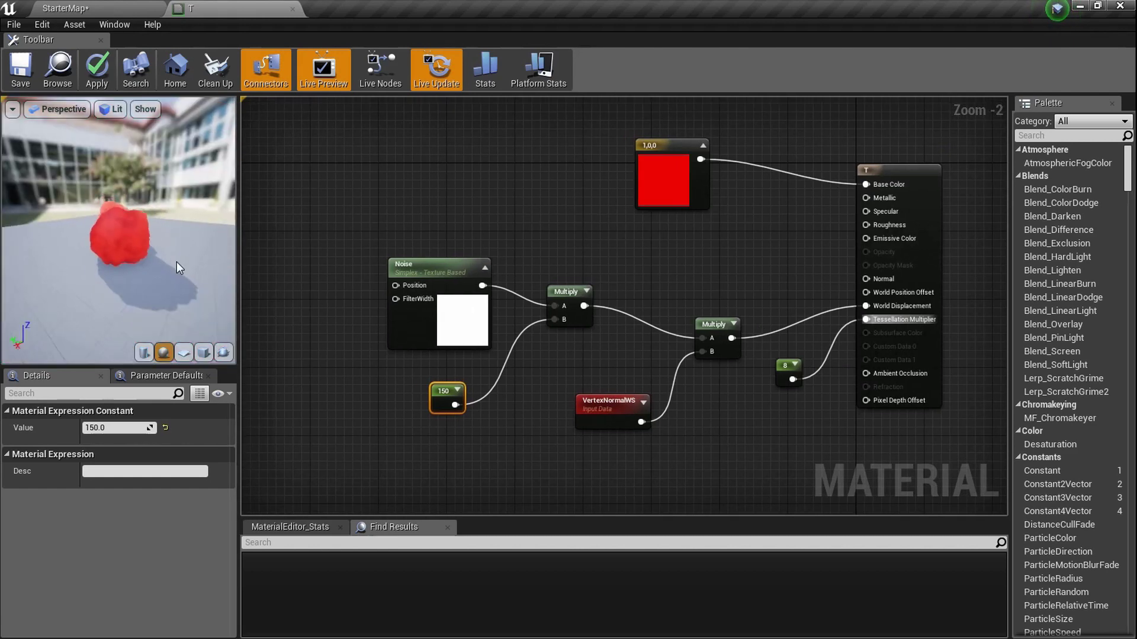
{"action": "left_click_drag", "start_coordinate": [176, 262], "coordinate": [177, 261]}
{"action": "left_click_drag", "start_coordinate": [583, 393], "coordinate": [463, 277]}
{"action": "left_click_drag", "start_coordinate": [567, 293], "coordinate": [399, 274]}
Add a Clamp node and wire it between the noise Multiply's output and the final Multiply's A input.
{"action": "right_click", "coordinate": [531, 308]}
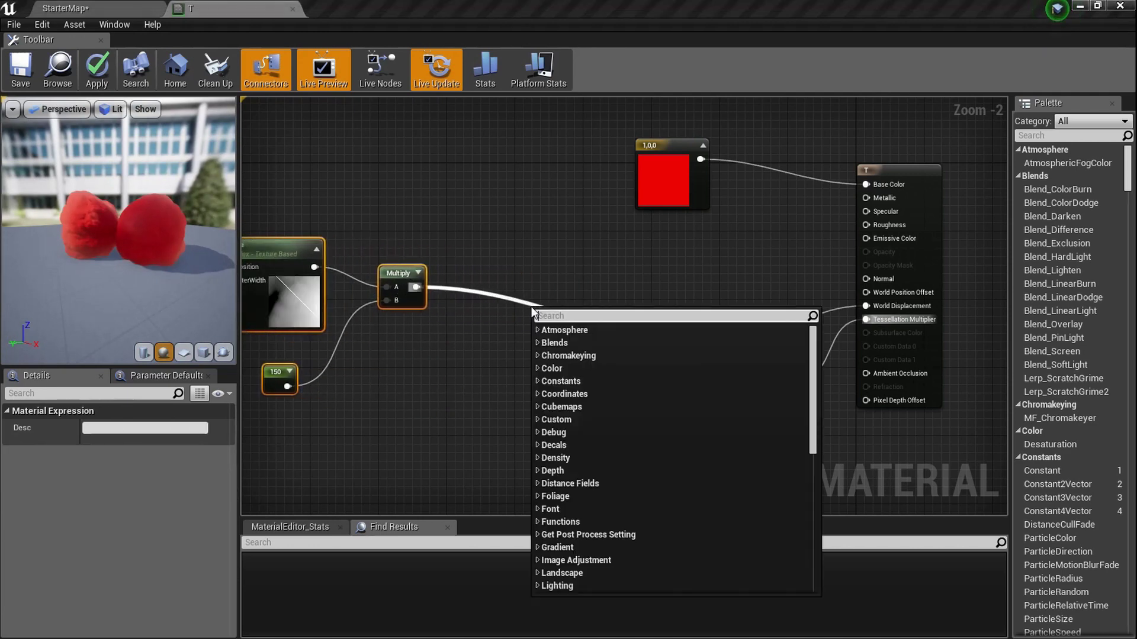
{"action": "type", "text": "clamp"}
{"action": "key", "text": "Return"}
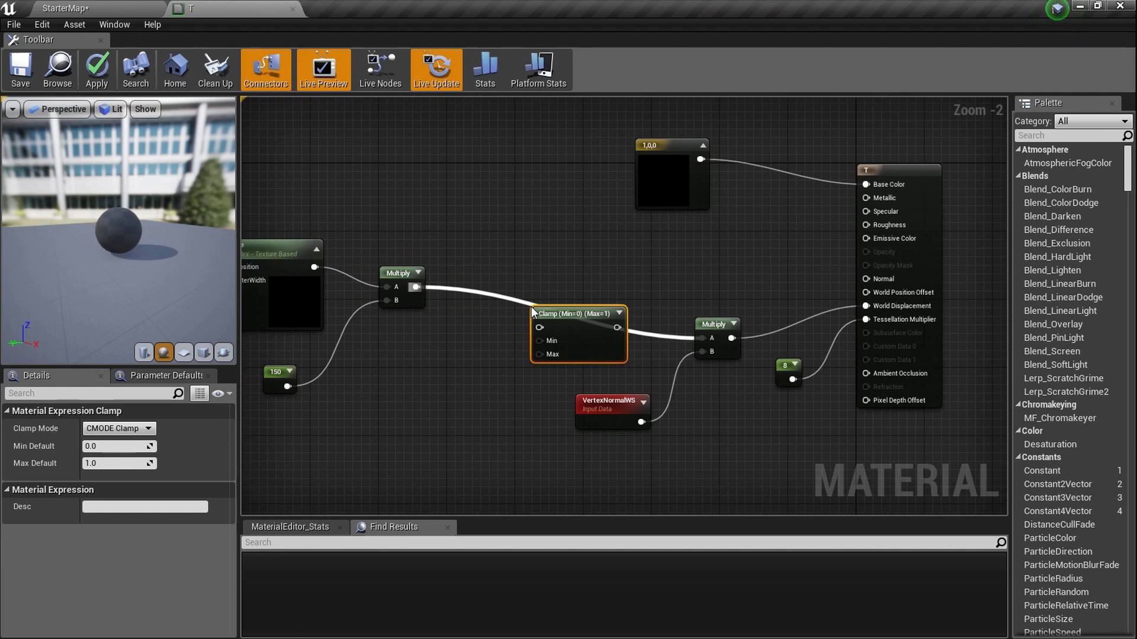
{"action": "scroll", "coordinate": [521, 302], "scroll_direction": "up", "scroll_amount": 4}
{"action": "right_click_drag", "start_coordinate": [511, 297], "coordinate": [502, 268]}
{"action": "left_click_drag", "start_coordinate": [312, 243], "coordinate": [537, 317]}
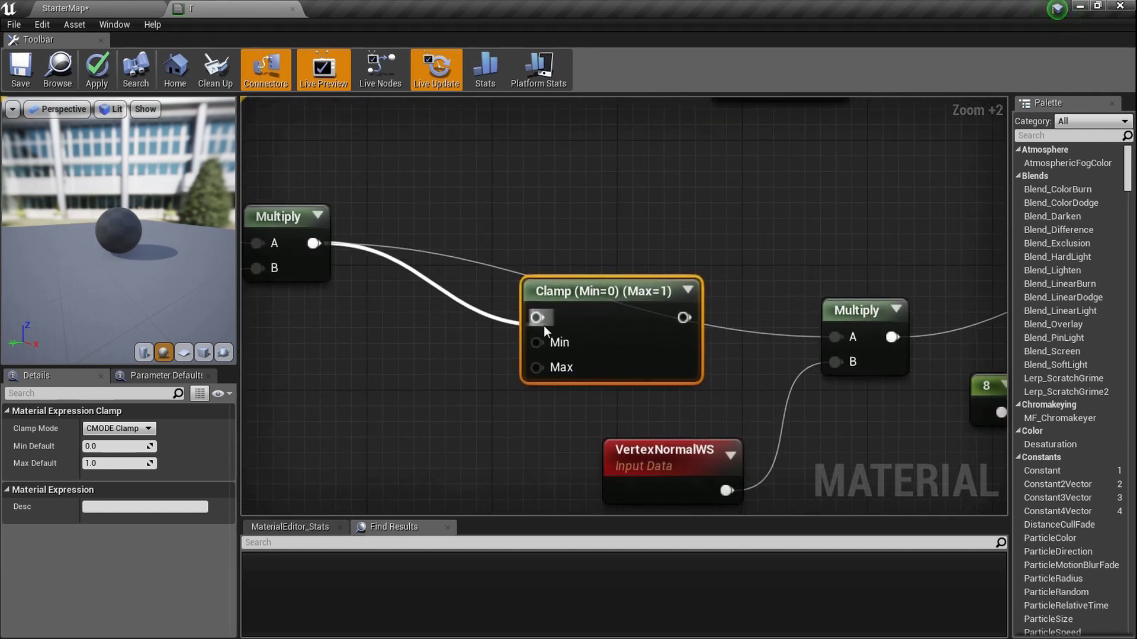
{"action": "left_click_drag", "start_coordinate": [684, 317], "coordinate": [851, 342]}
Set the Clamp node's Min Default to -150 and Max Default to 150, and save the material.
{"action": "right_click_drag", "start_coordinate": [397, 336], "coordinate": [496, 330]}
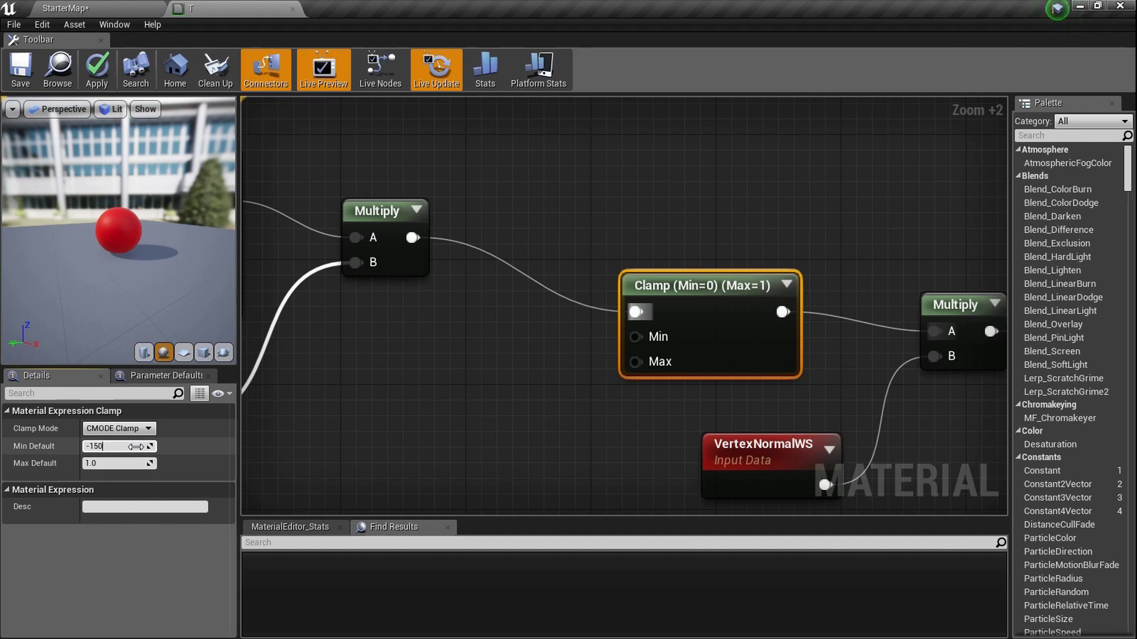
{"action": "key", "text": "Tab"}
{"action": "key", "text": "Return"}
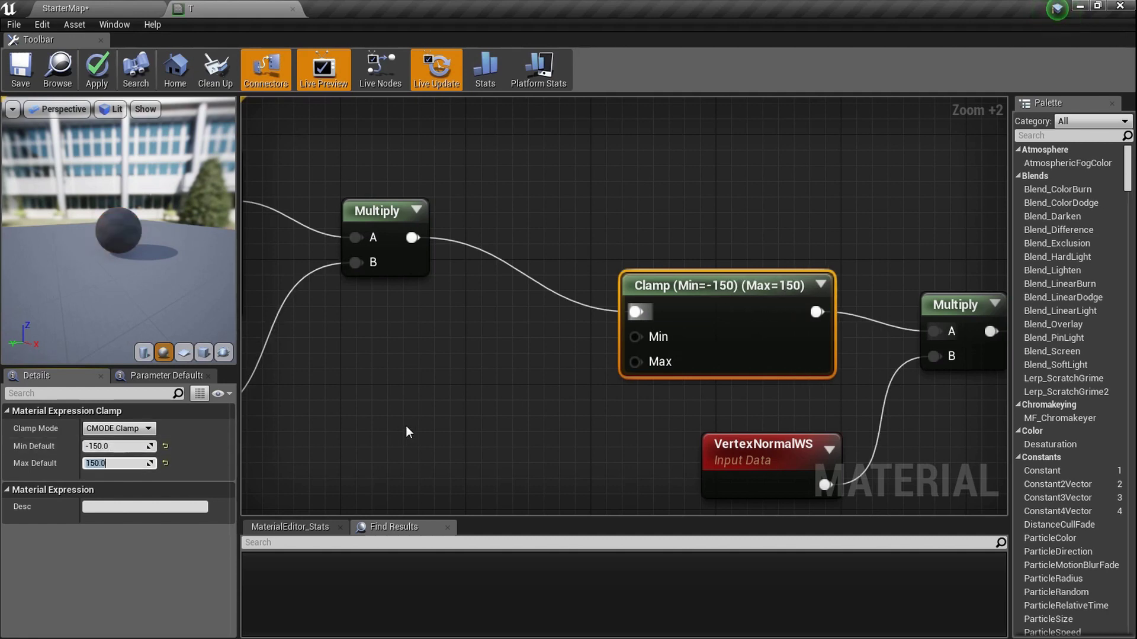
{"action": "scroll", "coordinate": [407, 425], "scroll_direction": "down", "scroll_amount": 4}
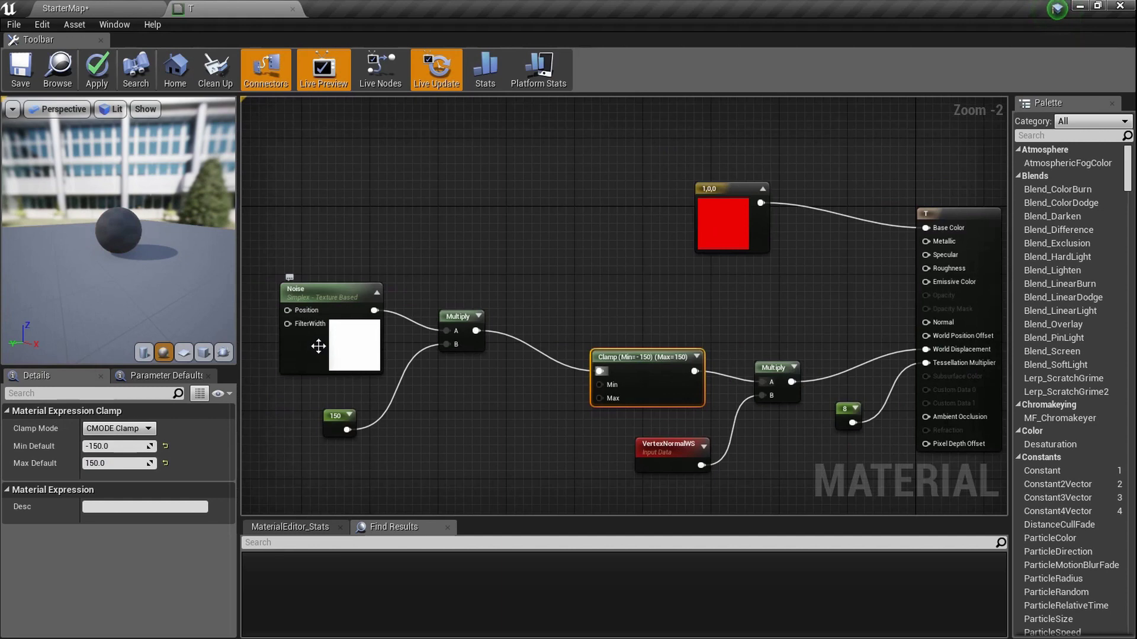
{"action": "scroll", "coordinate": [341, 345], "scroll_direction": "up", "scroll_amount": 2}
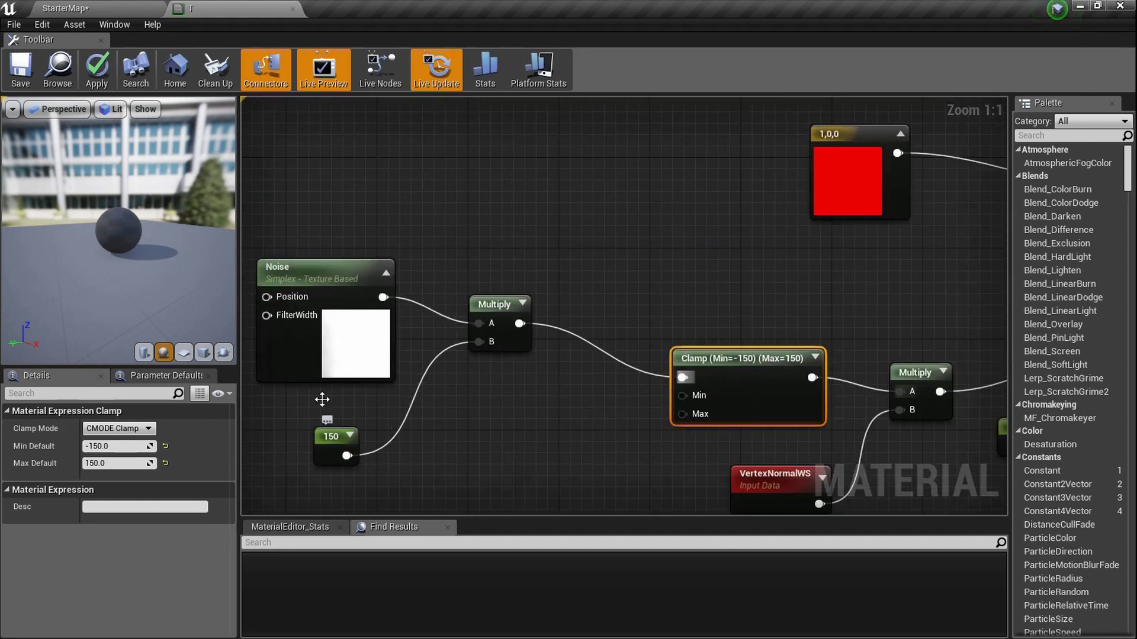
{"action": "left_click", "coordinate": [18, 77]}
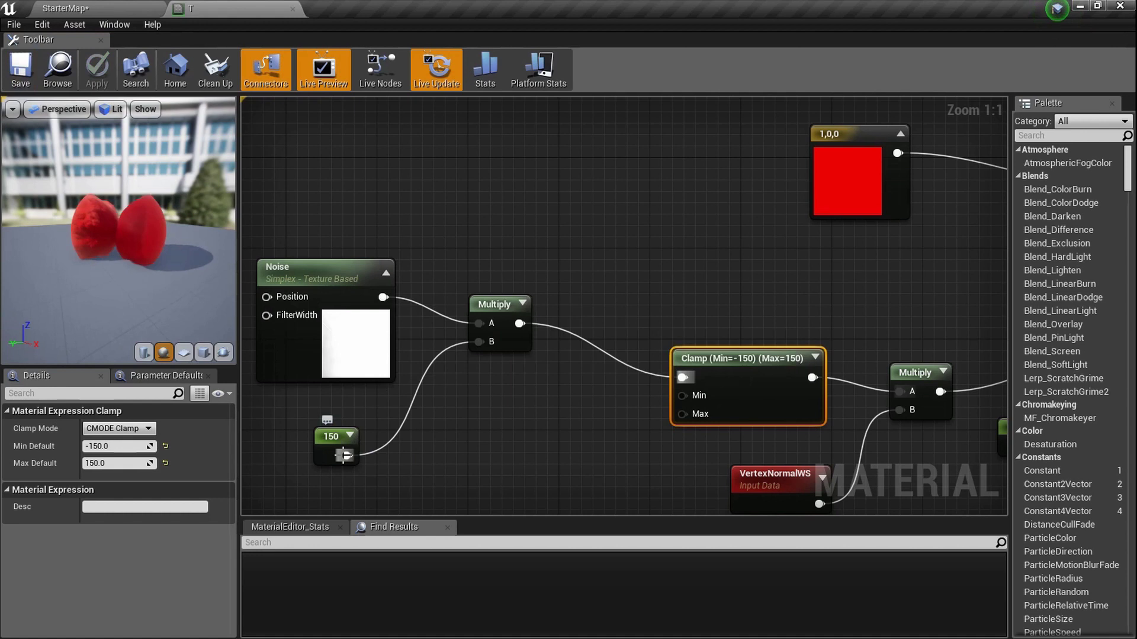
{"action": "scroll", "coordinate": [166, 264], "scroll_direction": "up", "scroll_amount": 5}
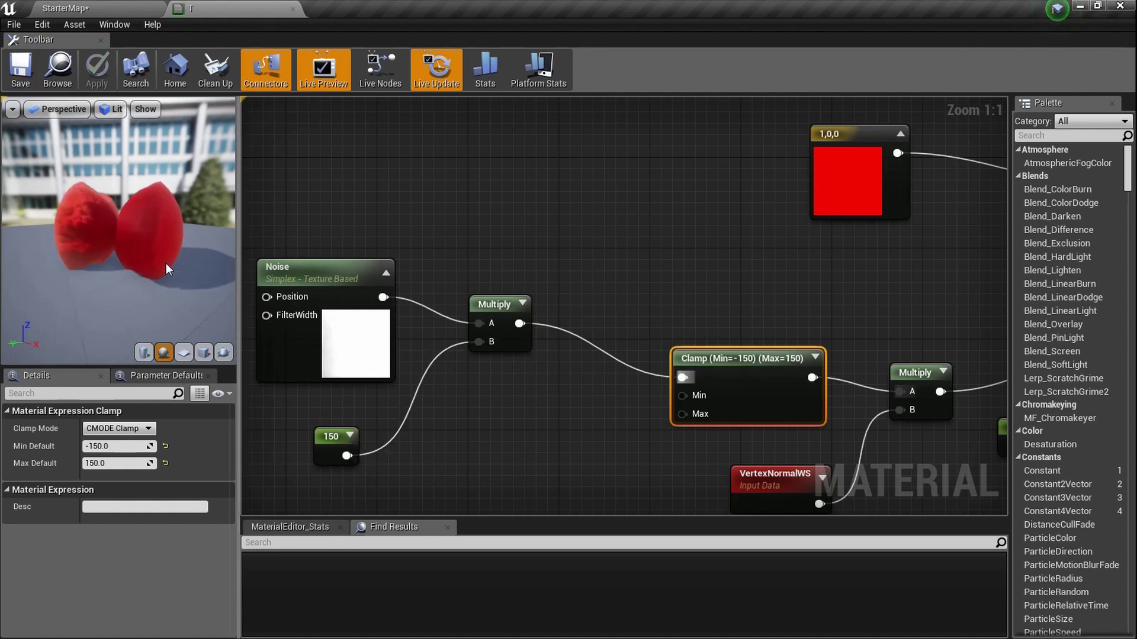
Return to the StarterMap level and stretch the displaced red sphere horizontally with the scale gizmo.
{"action": "mouse_move", "coordinate": [157, 274]}
{"action": "left_mouse_down"}
{"action": "mouse_move", "coordinate": [142, 272]}
{"action": "mouse_move", "coordinate": [156, 274]}
{"action": "left_mouse_up"}
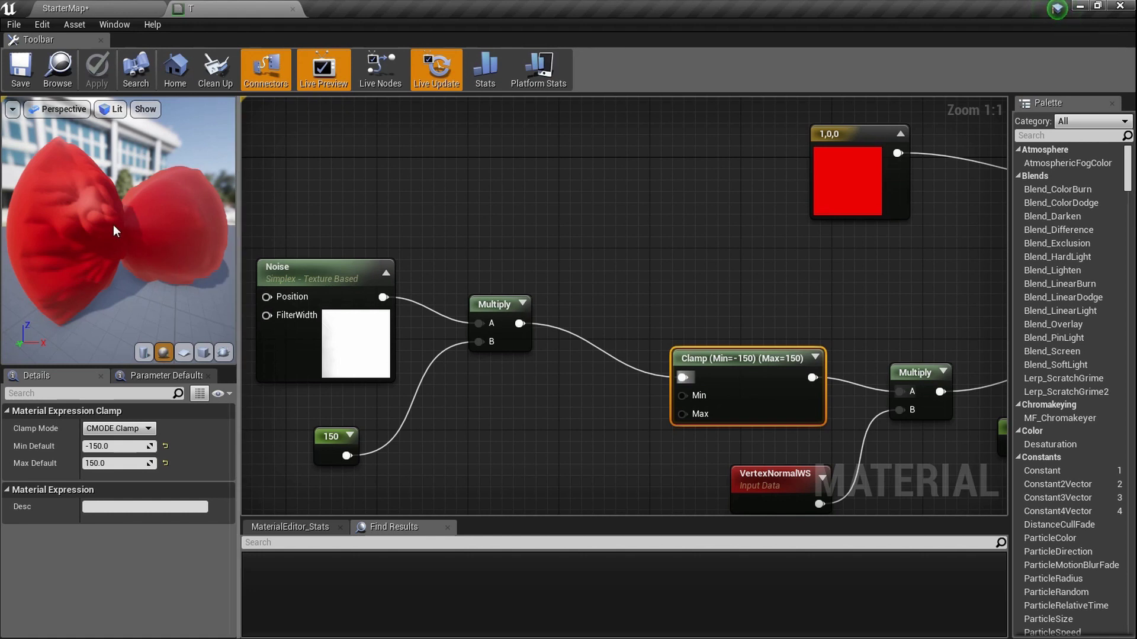
{"action": "left_click", "coordinate": [101, 8]}
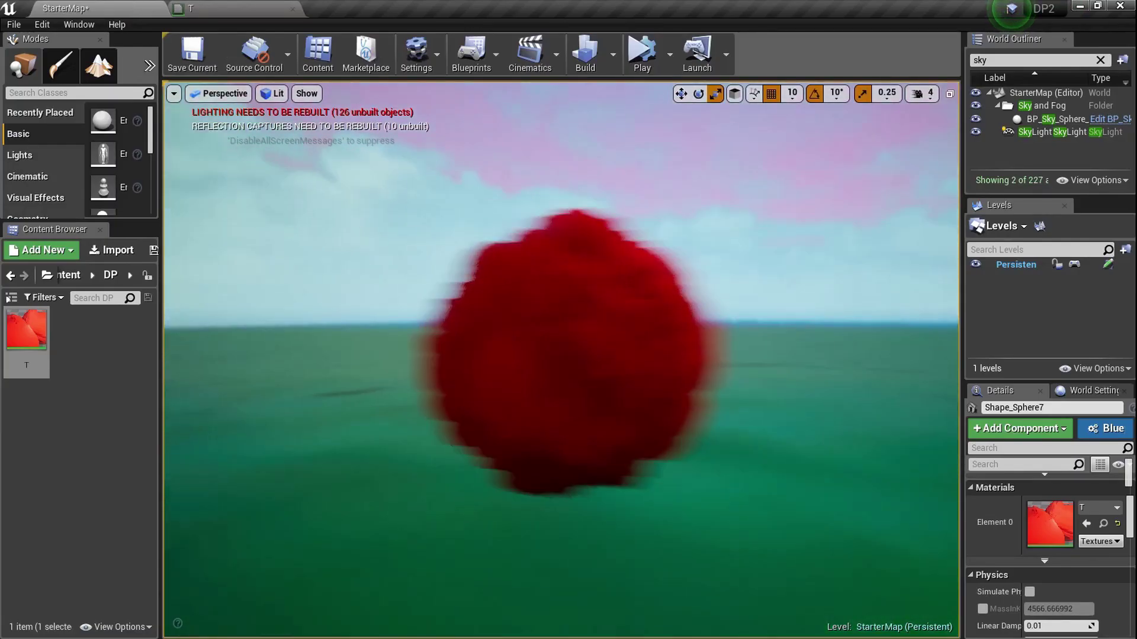
{"action": "mouse_move", "coordinate": [561, 355]}
{"action": "right_mouse_down"}
{"action": "mouse_move", "coordinate": [598, 349]}
{"action": "mouse_move", "coordinate": [539, 385]}
{"action": "mouse_move", "coordinate": [568, 374]}
{"action": "right_mouse_up"}
{"action": "left_click", "coordinate": [577, 442]}
{"action": "left_click_drag", "start_coordinate": [601, 457], "coordinate": [740, 443]}
{"action": "mouse_move", "coordinate": [740, 443]}
{"action": "right_mouse_down"}
{"action": "mouse_move", "coordinate": [657, 435]}
{"action": "mouse_move", "coordinate": [743, 439]}
{"action": "right_mouse_up"}
{"action": "left_click_drag", "start_coordinate": [543, 490], "coordinate": [586, 478]}
{"action": "right_click_drag", "start_coordinate": [586, 478], "coordinate": [541, 473]}
Transform the stretched red sphere further, reshaping it into a wide, flattened ellipsoid above the water.
{"action": "key", "text": "space"}
{"action": "key", "text": "space"}
{"action": "left_click_drag", "start_coordinate": [591, 474], "coordinate": [591, 332]}
{"action": "right_click_drag", "start_coordinate": [743, 534], "coordinate": [855, 522]}
{"action": "key", "text": "space"}
{"action": "left_click_drag", "start_coordinate": [486, 523], "coordinate": [584, 547]}
{"action": "right_click_drag", "start_coordinate": [583, 548], "coordinate": [639, 540]}
{"action": "left_click_drag", "start_coordinate": [551, 567], "coordinate": [629, 349]}
{"action": "key", "text": "e"}
{"action": "right_click_drag", "start_coordinate": [629, 349], "coordinate": [710, 367]}
{"action": "left_click", "coordinate": [313, 349]}
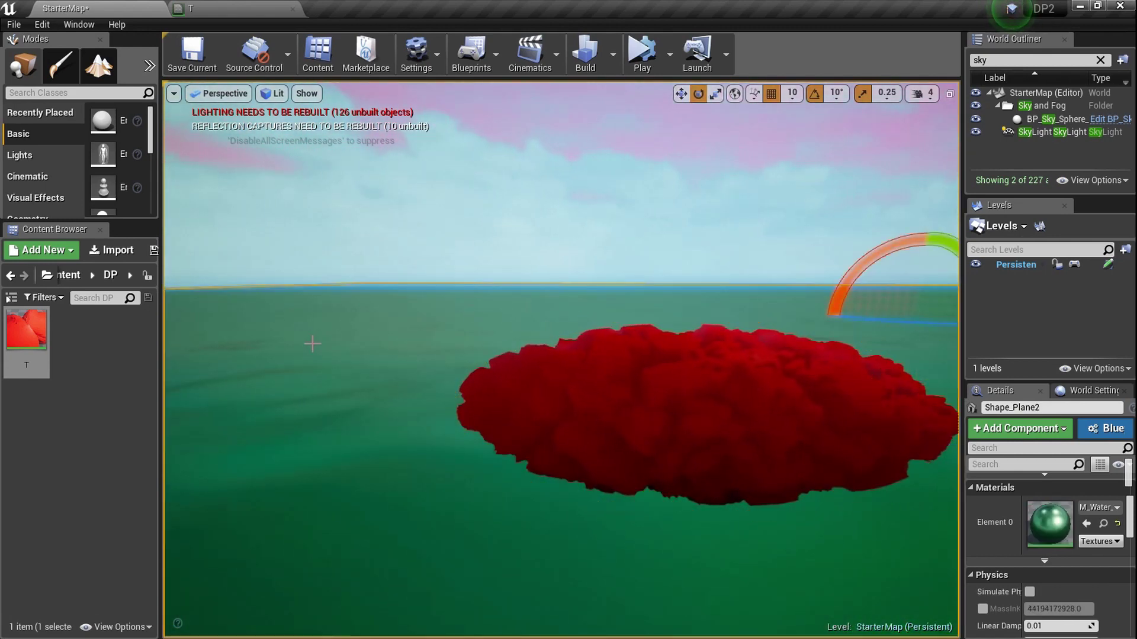
Select the flattened red ellipsoid and move it sideways and upward above the water plane.
{"action": "right_click_drag", "start_coordinate": [567, 406], "coordinate": [651, 406]}
{"action": "left_click", "coordinate": [549, 406]}
{"action": "key", "text": "r"}
{"action": "key", "text": "w"}
{"action": "left_click_drag", "start_coordinate": [682, 371], "coordinate": [846, 338]}
{"action": "right_click_drag", "start_coordinate": [847, 339], "coordinate": [935, 333]}
{"action": "left_click_drag", "start_coordinate": [494, 356], "coordinate": [525, 354]}
{"action": "right_click_drag", "start_coordinate": [525, 353], "coordinate": [499, 323]}
{"action": "left_click_drag", "start_coordinate": [503, 324], "coordinate": [503, 237]}
{"action": "right_click_drag", "start_coordinate": [503, 237], "coordinate": [537, 374]}
In the T material, lower the Noise node's Levels to 1, after trying 2, and save the material.
{"action": "left_click", "coordinate": [227, 5]}
{"action": "scroll", "coordinate": [444, 332], "scroll_direction": "up", "scroll_amount": 10}
{"action": "left_click", "coordinate": [480, 344]}
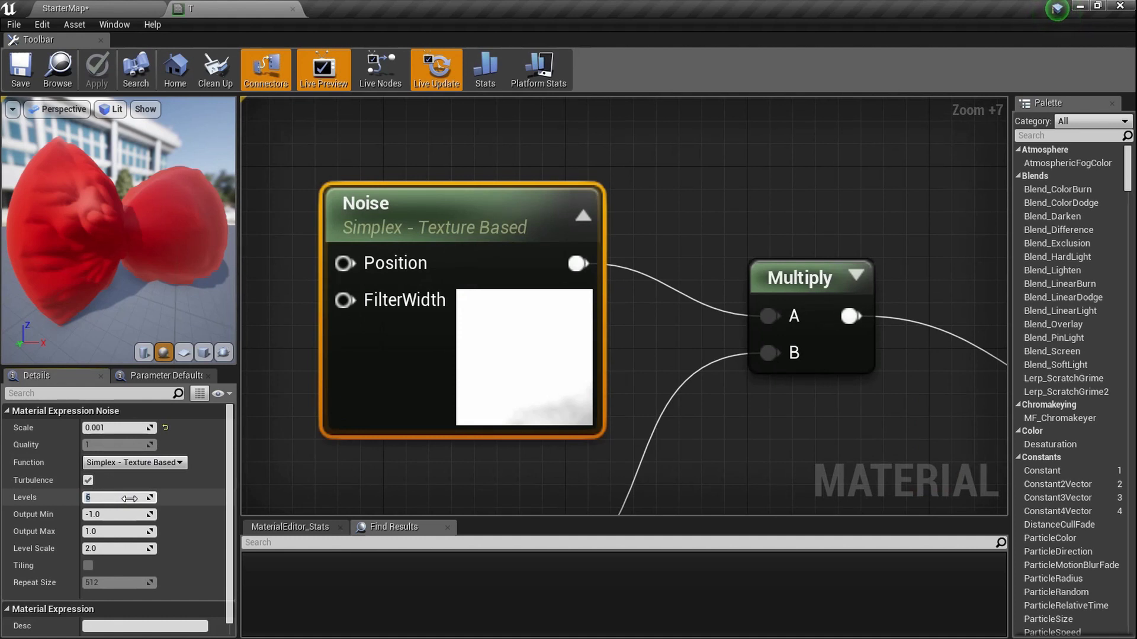
{"action": "type", "text": "2"}
{"action": "key", "text": "Return"}
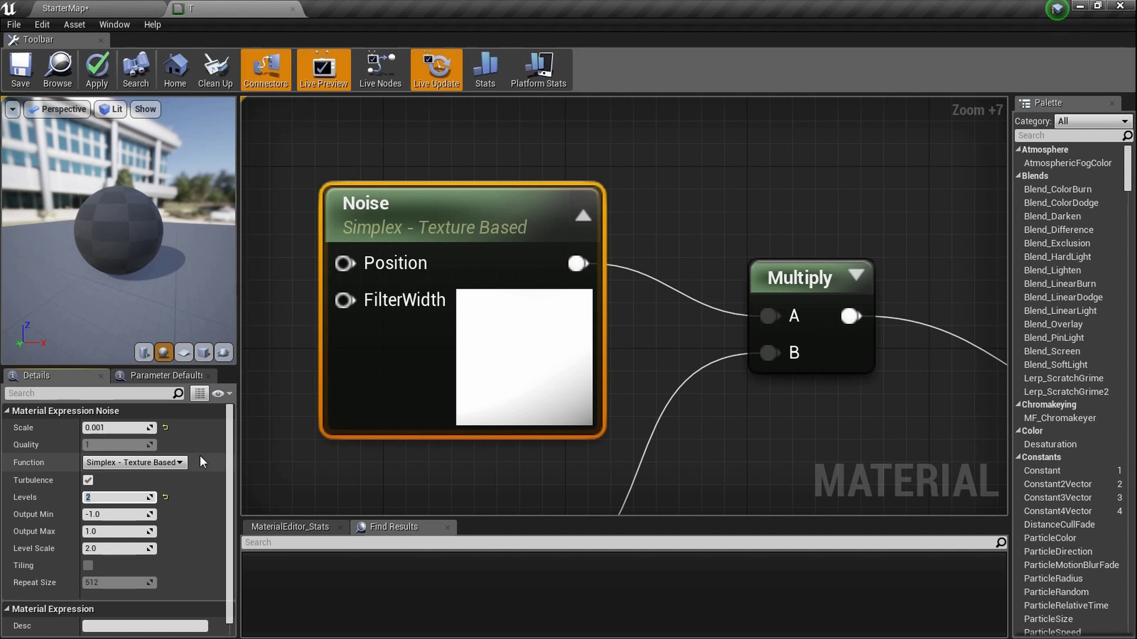
{"action": "type", "text": "1"}
{"action": "key", "text": "Return"}
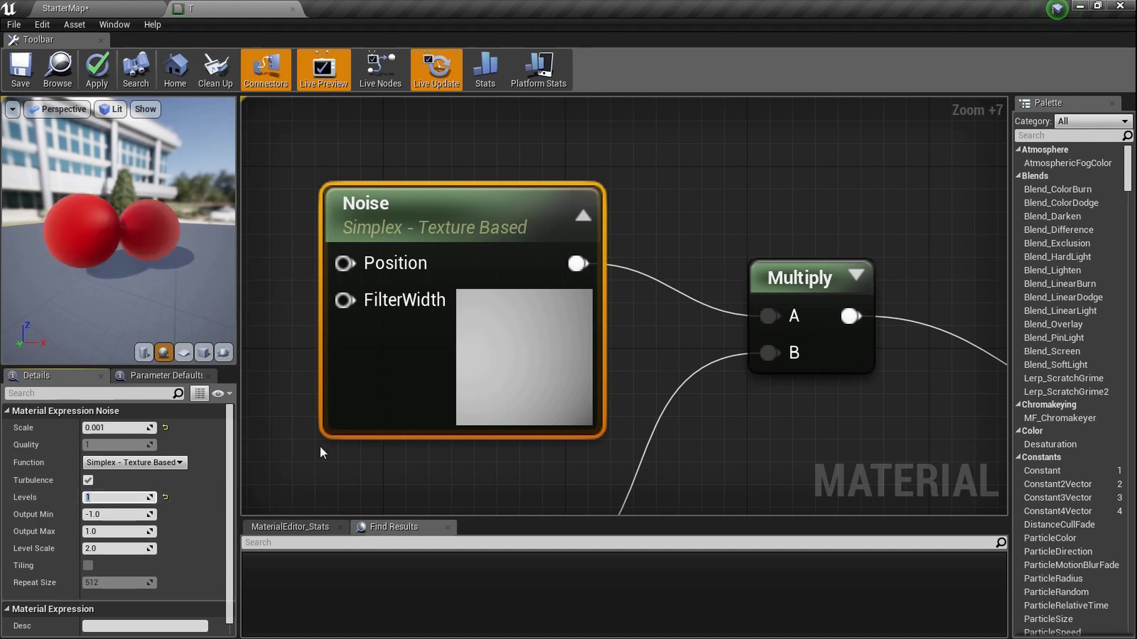
{"action": "left_click", "coordinate": [31, 64]}
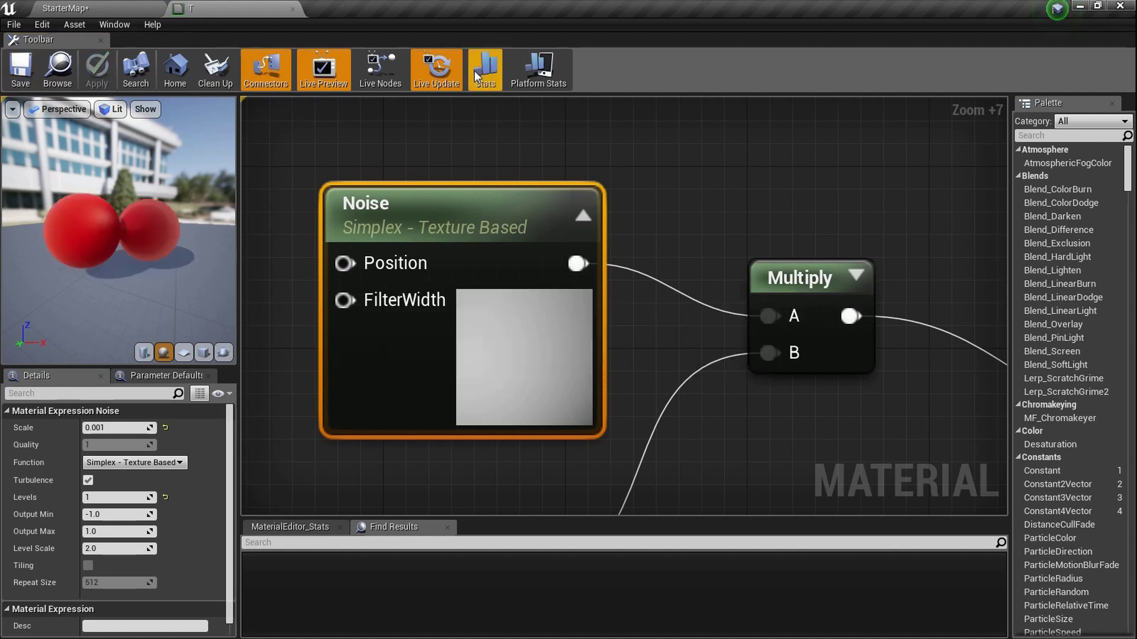
Return to the StarterMap level and examine the elongated red sphere's surface with the updated noise.
{"action": "scroll", "coordinate": [367, 331], "scroll_direction": "down", "scroll_amount": 4}
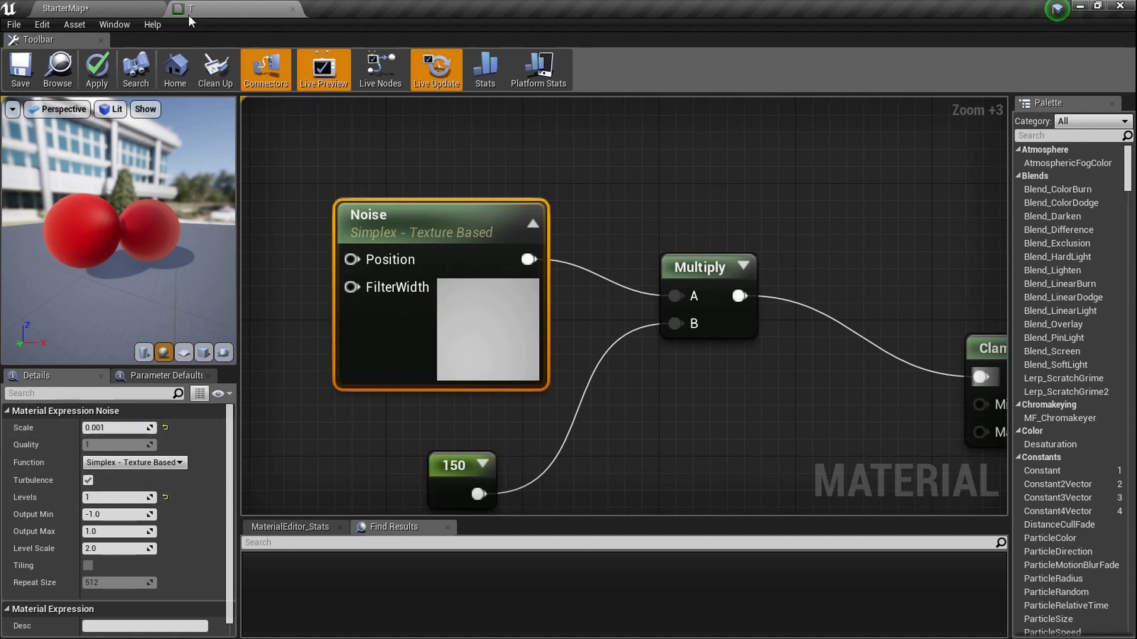
{"action": "left_click", "coordinate": [135, 6]}
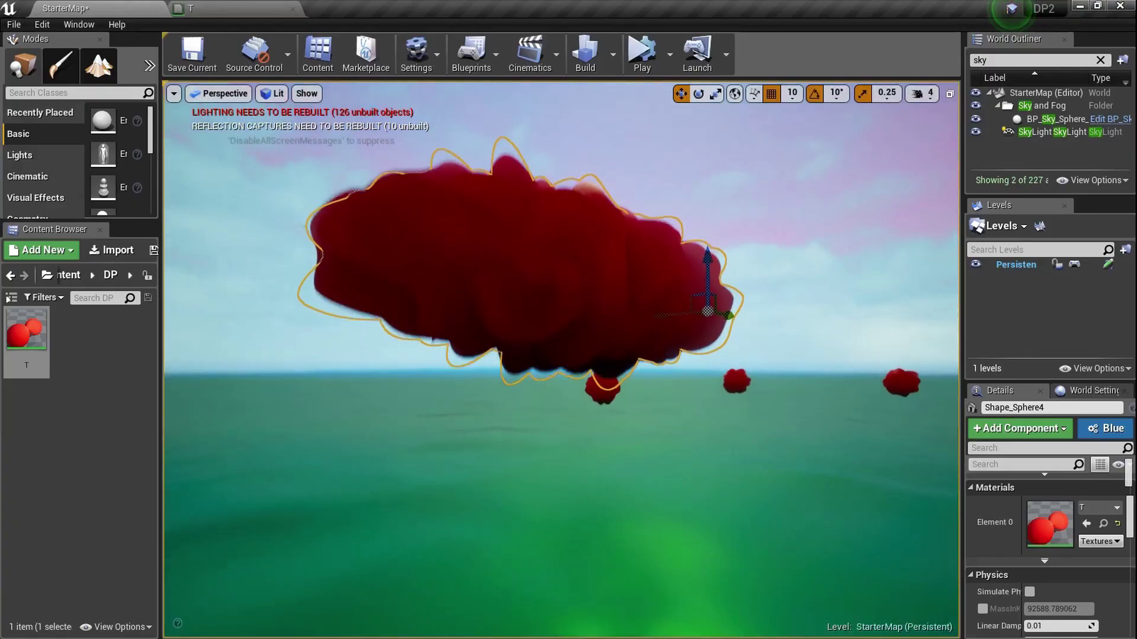
{"action": "mouse_move", "coordinate": [399, 324]}
{"action": "left_mouse_down", "text": "alt"}
{"action": "mouse_move", "coordinate": [447, 354]}
{"action": "mouse_move", "coordinate": [400, 324]}
{"action": "left_mouse_up", "text": "alt"}
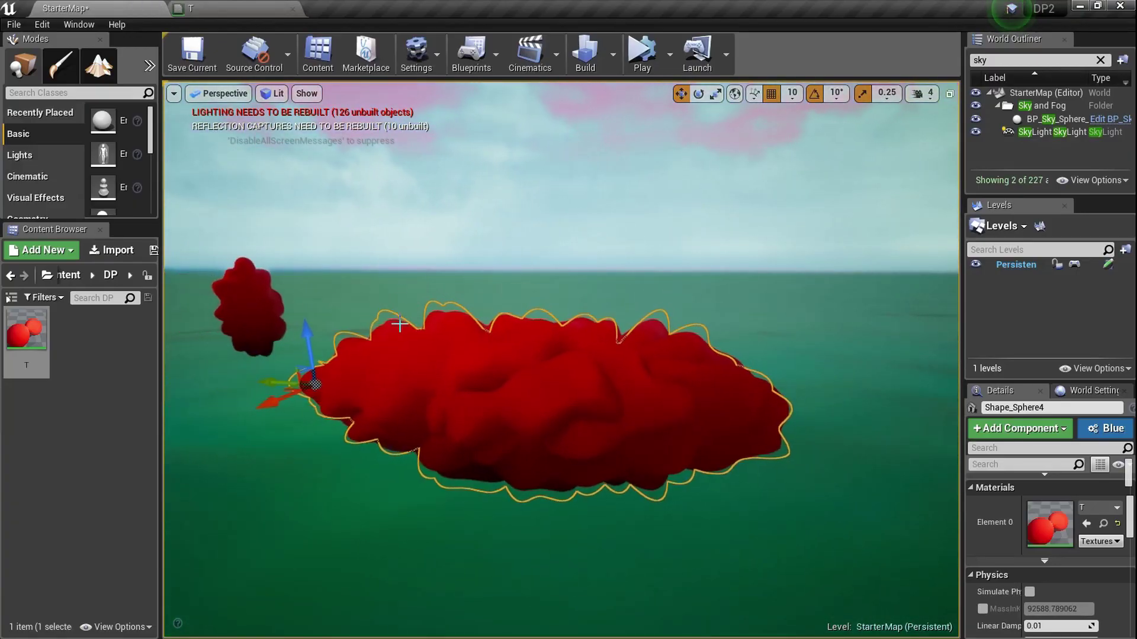
{"action": "key", "text": "w"}
{"action": "right_click_drag", "start_coordinate": [324, 337], "coordinate": [183, 311]}
{"action": "right_click_drag", "start_coordinate": [269, 335], "coordinate": [192, 331]}
{"action": "key", "text": "w"}
Select the neighbouring round red sphere and examine its displaced bumps from near and far.
{"action": "left_click", "coordinate": [554, 397]}
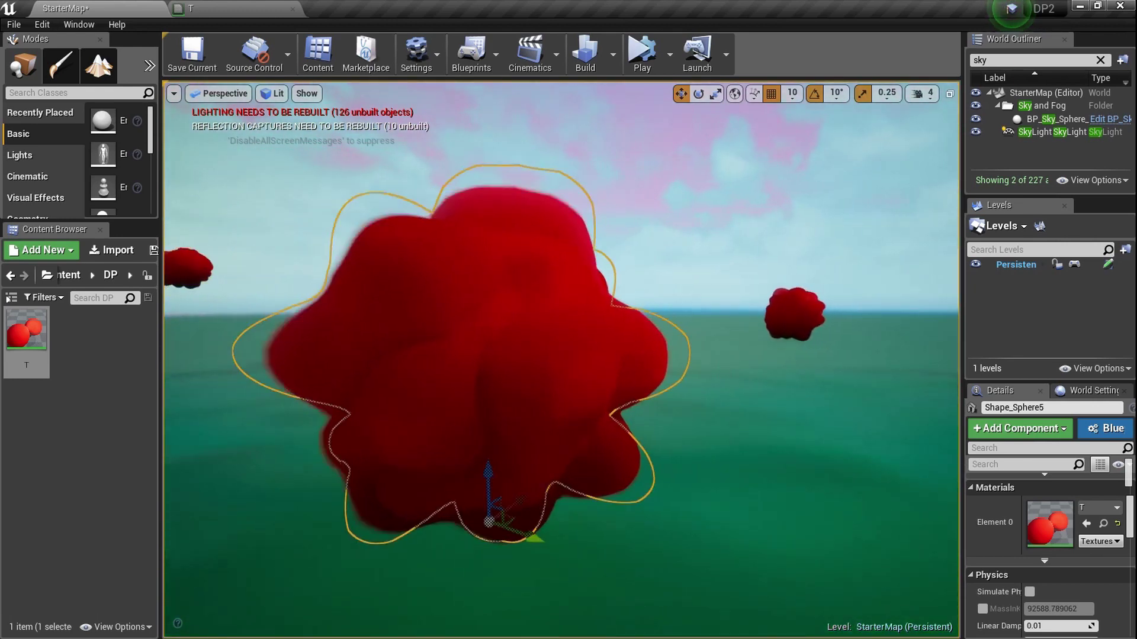
{"action": "right_click_drag", "start_coordinate": [555, 397], "coordinate": [521, 409]}
{"action": "key", "text": "s"}
{"action": "key", "text": "e"}
{"action": "key", "text": "r"}
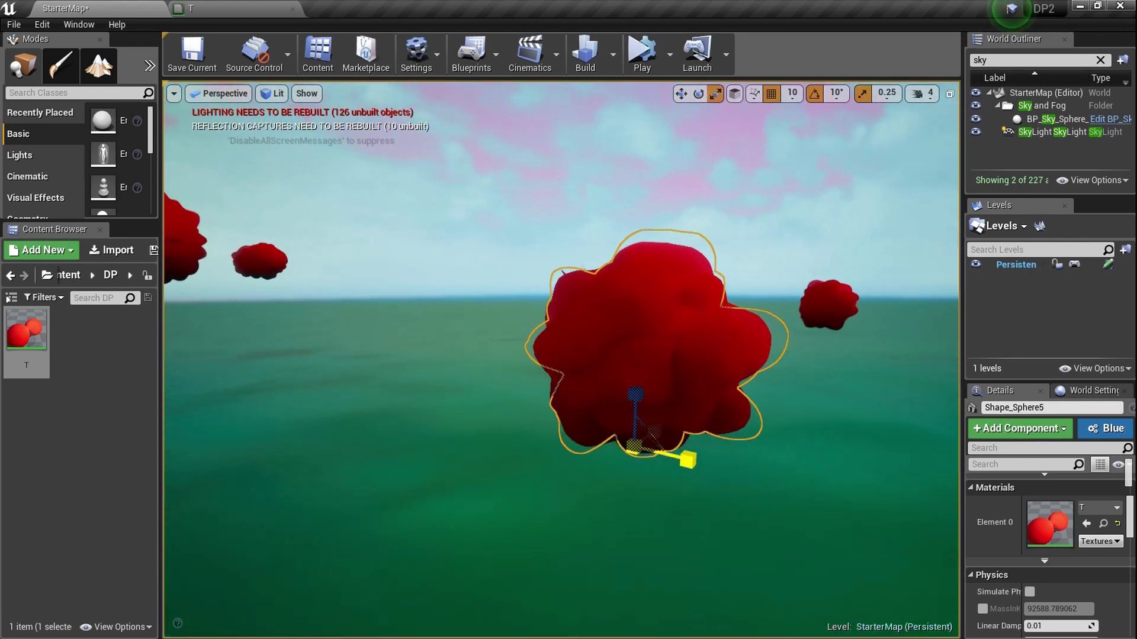
{"action": "key", "text": "w"}
{"action": "right_click_drag", "start_coordinate": [748, 397], "coordinate": [508, 435]}
{"action": "key", "text": "s"}
Enlarge a red sphere into a giant ball and shift it across the water.
{"action": "left_click", "coordinate": [508, 435]}
{"action": "left_click_drag", "start_coordinate": [520, 472], "coordinate": [555, 343]}
{"action": "key", "text": "s"}
{"action": "right_click_drag", "start_coordinate": [555, 343], "coordinate": [604, 331]}
{"action": "key", "text": "a"}
{"action": "key", "text": "w"}
{"action": "key", "text": "w"}
{"action": "left_click_drag", "start_coordinate": [632, 550], "coordinate": [766, 480]}
{"action": "key", "text": "s"}
{"action": "mouse_move", "coordinate": [766, 480]}
{"action": "right_mouse_down"}
{"action": "mouse_move", "coordinate": [811, 483]}
{"action": "mouse_move", "coordinate": [763, 530]}
{"action": "mouse_move", "coordinate": [779, 485]}
{"action": "right_mouse_up"}
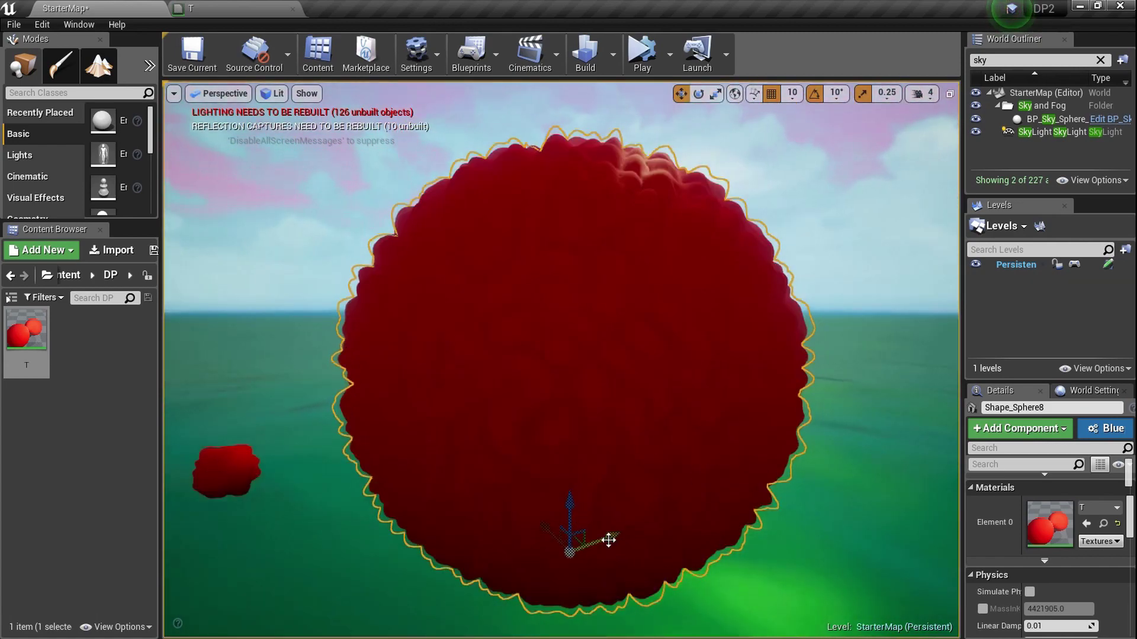
Move the giant red sphere horizontally through the noise field to see its surface pattern shift.
{"action": "left_click_drag", "start_coordinate": [609, 540], "coordinate": [521, 518]}
{"action": "right_click_drag", "start_coordinate": [521, 518], "coordinate": [455, 518]}
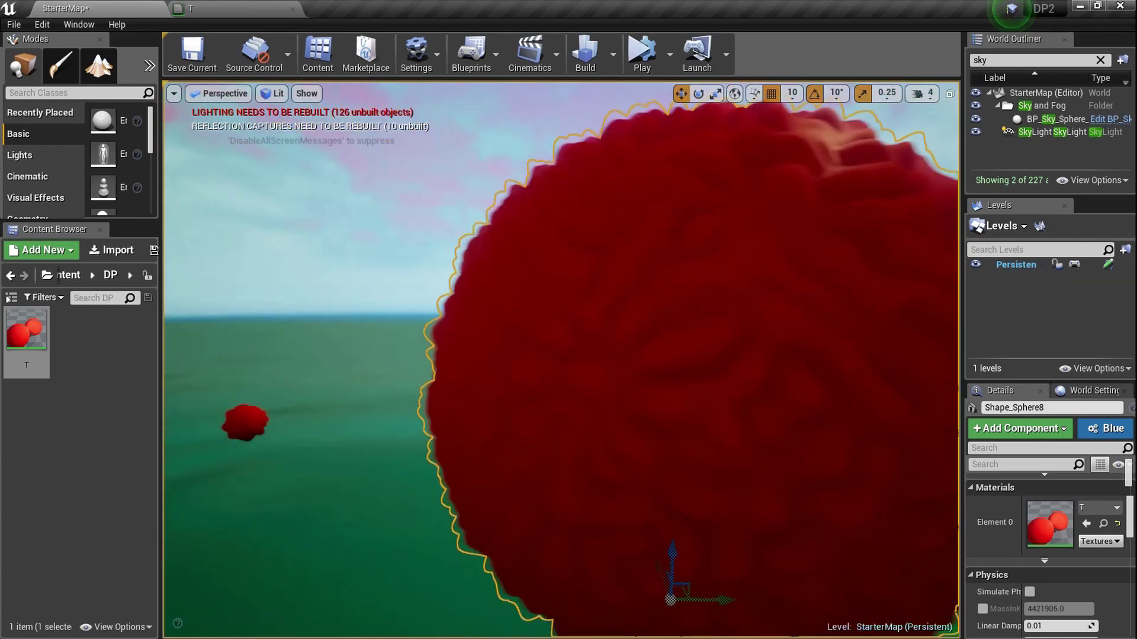
{"action": "left_click_drag", "start_coordinate": [503, 474], "coordinate": [628, 549]}
{"action": "left_click_drag", "start_coordinate": [681, 597], "coordinate": [578, 579]}
{"action": "right_click_drag", "start_coordinate": [578, 578], "coordinate": [519, 570]}
{"action": "key", "text": "s"}
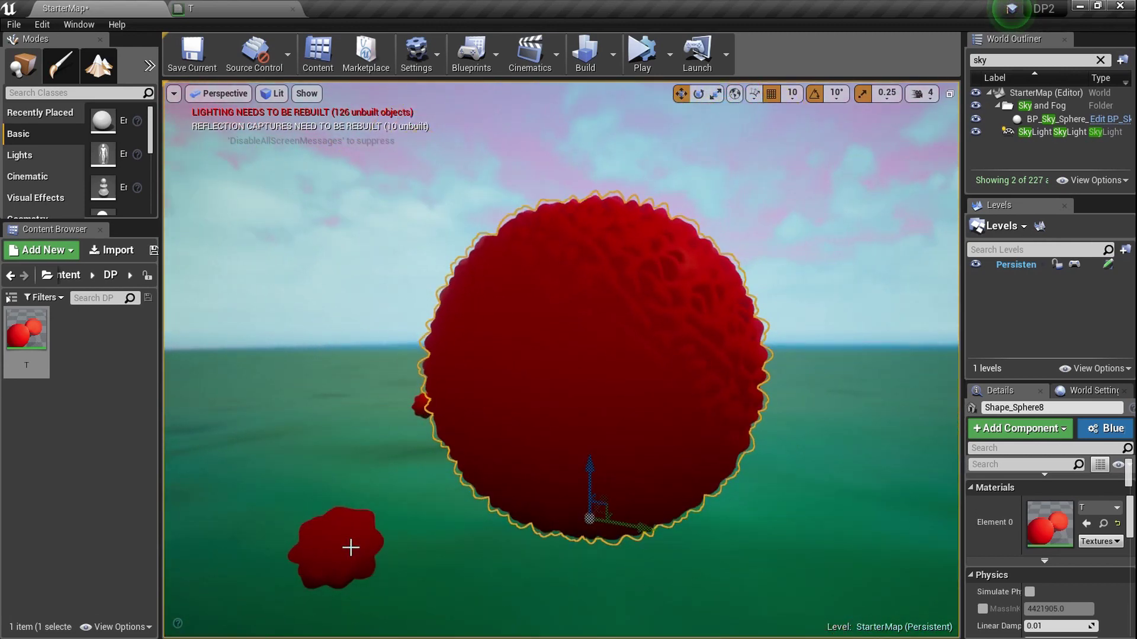
Scale the giant red sphere down uniformly in the StarterMap level.
{"action": "left_click", "coordinate": [195, 8]}
{"action": "left_click", "coordinate": [94, 6]}
{"action": "mouse_move", "coordinate": [725, 351]}
{"action": "right_mouse_down"}
{"action": "mouse_move", "coordinate": [663, 351]}
{"action": "mouse_move", "coordinate": [725, 350]}
{"action": "right_mouse_up"}
{"action": "key", "text": "w"}
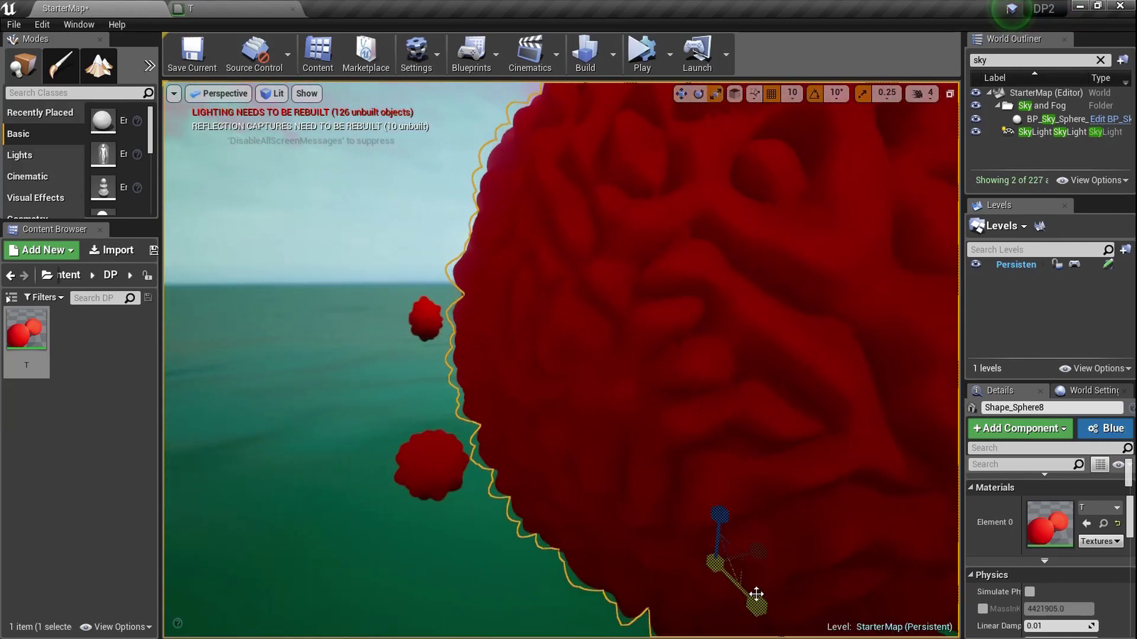
{"action": "left_click_drag", "start_coordinate": [715, 562], "coordinate": [657, 587]}
{"action": "mouse_move", "coordinate": [794, 436]}
{"action": "right_mouse_down"}
{"action": "mouse_move", "coordinate": [840, 441]}
{"action": "mouse_move", "coordinate": [793, 445]}
{"action": "right_mouse_up"}
Reposition the reduced red sphere sideways and frame it in the viewport.
{"action": "key", "text": "w"}
{"action": "key", "text": "w"}
{"action": "left_click_drag", "start_coordinate": [646, 488], "coordinate": [566, 484]}
{"action": "right_click_drag", "start_coordinate": [567, 484], "coordinate": [595, 453]}
{"action": "key", "text": "w"}
{"action": "key", "text": "f"}
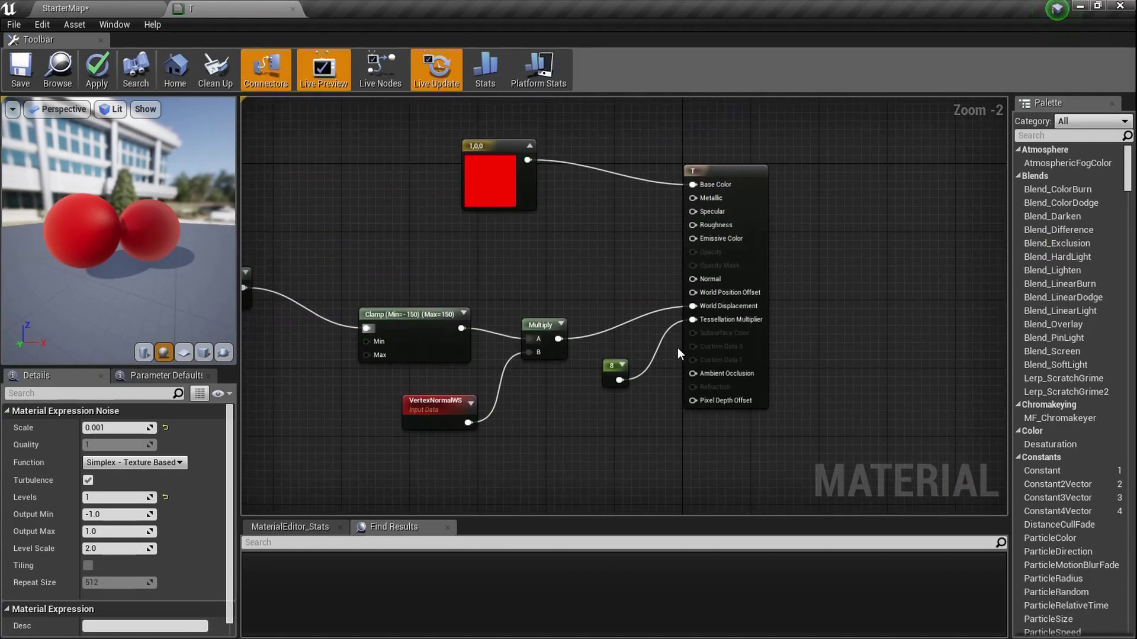
Check the World Displacement and Tessellation Multiplier connections in the T material, then examine the large sphere in the level.
{"action": "scroll", "coordinate": [679, 353], "scroll_direction": "up", "scroll_amount": 4}
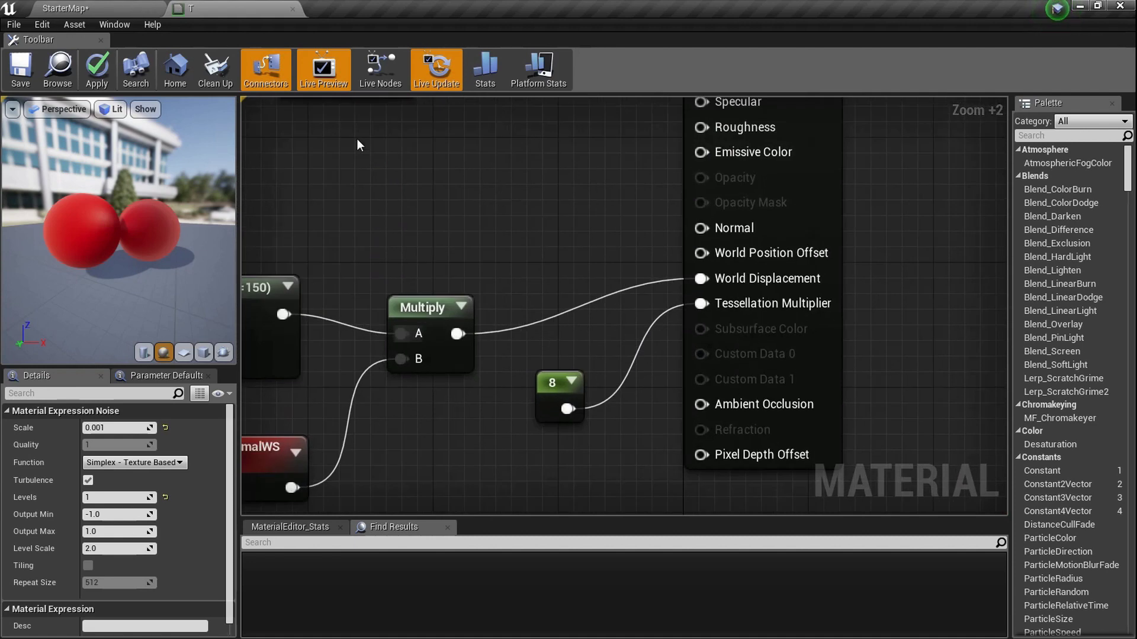
{"action": "left_click", "coordinate": [94, 5]}
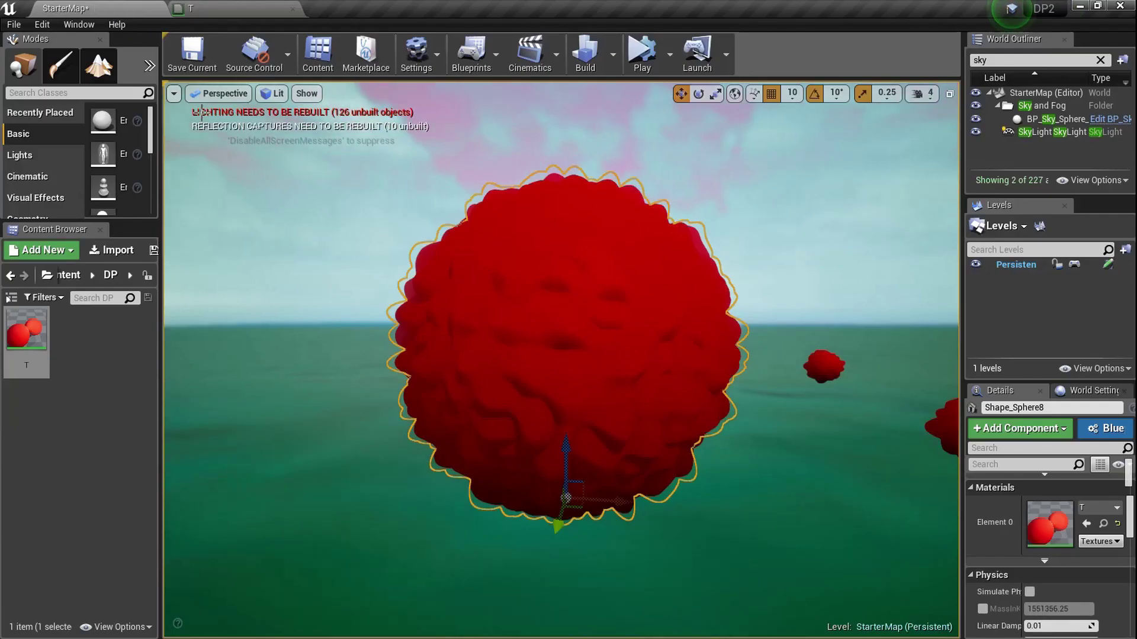
{"action": "right_click_drag", "start_coordinate": [202, 112], "coordinate": [221, 118]}
{"action": "right_click_drag", "start_coordinate": [443, 272], "coordinate": [484, 289]}
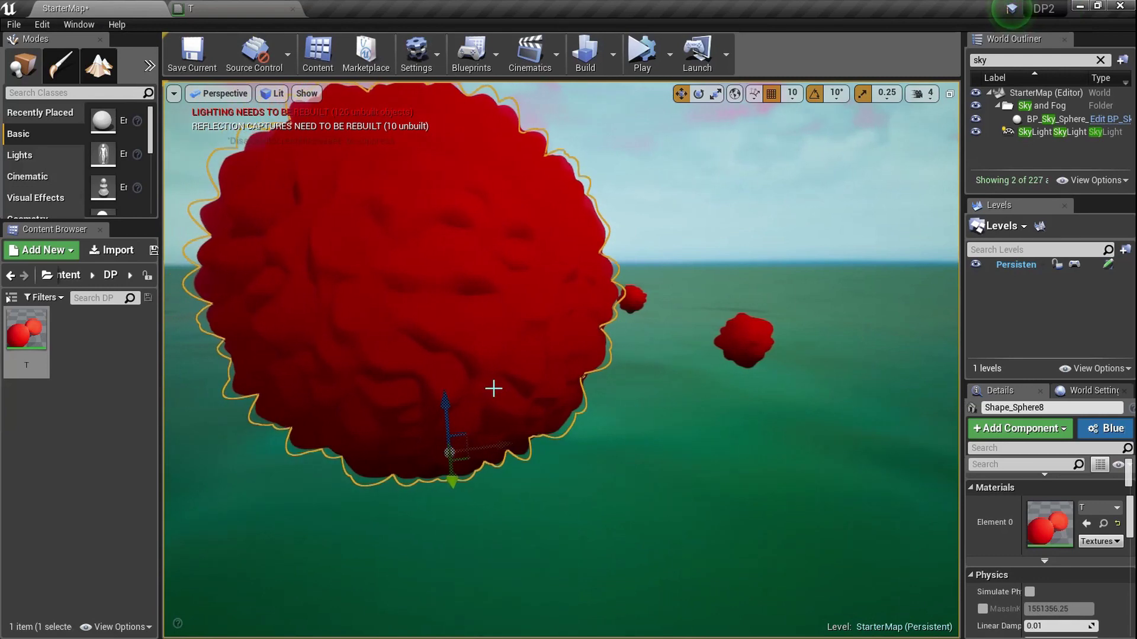
{"action": "right_click_drag", "start_coordinate": [471, 380], "coordinate": [511, 492]}
{"action": "key", "text": "a"}
Shift the large red sphere among the smaller ones to compare its changing displacement.
{"action": "left_click_drag", "start_coordinate": [496, 549], "coordinate": [614, 374]}
{"action": "right_click_drag", "start_coordinate": [614, 374], "coordinate": [613, 405]}
{"action": "left_click_drag", "start_coordinate": [557, 502], "coordinate": [478, 497]}
{"action": "right_click_drag", "start_coordinate": [479, 497], "coordinate": [467, 494]}
{"action": "right_click_drag", "start_coordinate": [613, 404], "coordinate": [514, 551]}
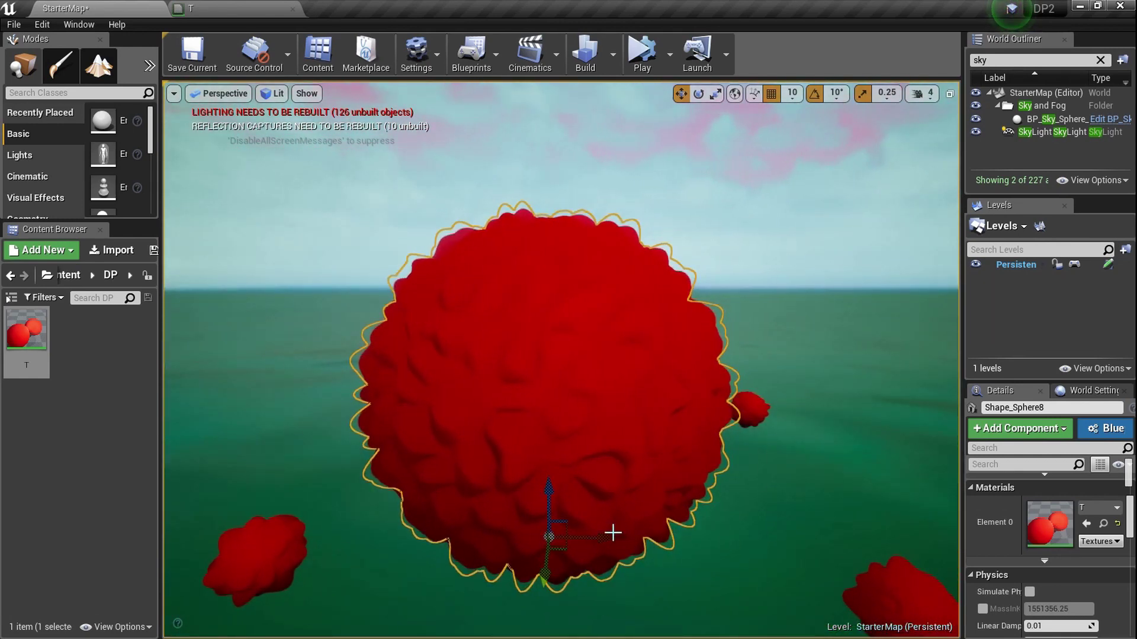
Slide the large red sphere along the water in the opposite direction and view its bumps from another side.
{"action": "mouse_move", "coordinate": [603, 538]}
{"action": "left_mouse_down"}
{"action": "mouse_move", "coordinate": [697, 539]}
{"action": "mouse_move", "coordinate": [602, 538]}
{"action": "left_mouse_up"}
{"action": "right_click_drag", "start_coordinate": [617, 512], "coordinate": [617, 513]}
{"action": "key", "text": "w"}
{"action": "left_click_drag", "start_coordinate": [593, 511], "coordinate": [762, 486]}
{"action": "right_click_drag", "start_coordinate": [762, 486], "coordinate": [762, 487]}
{"action": "right_click_drag", "start_coordinate": [605, 539], "coordinate": [605, 538]}
{"action": "left_click_drag", "start_coordinate": [442, 531], "coordinate": [453, 523]}
{"action": "key", "text": "r"}
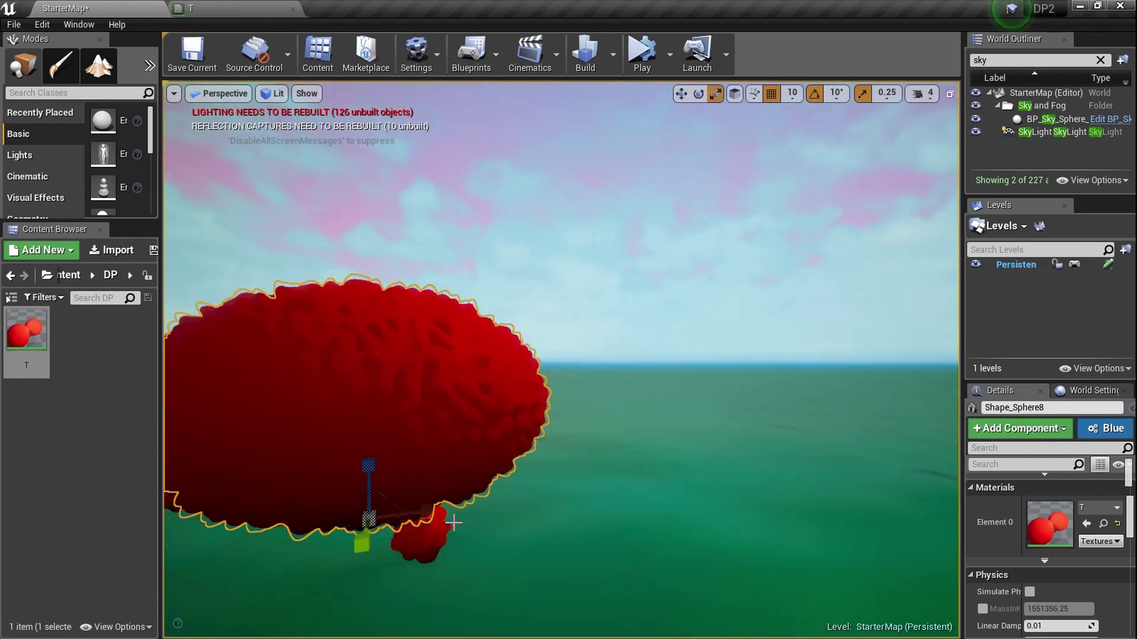
{"action": "right_click_drag", "start_coordinate": [420, 509], "coordinate": [459, 533]}
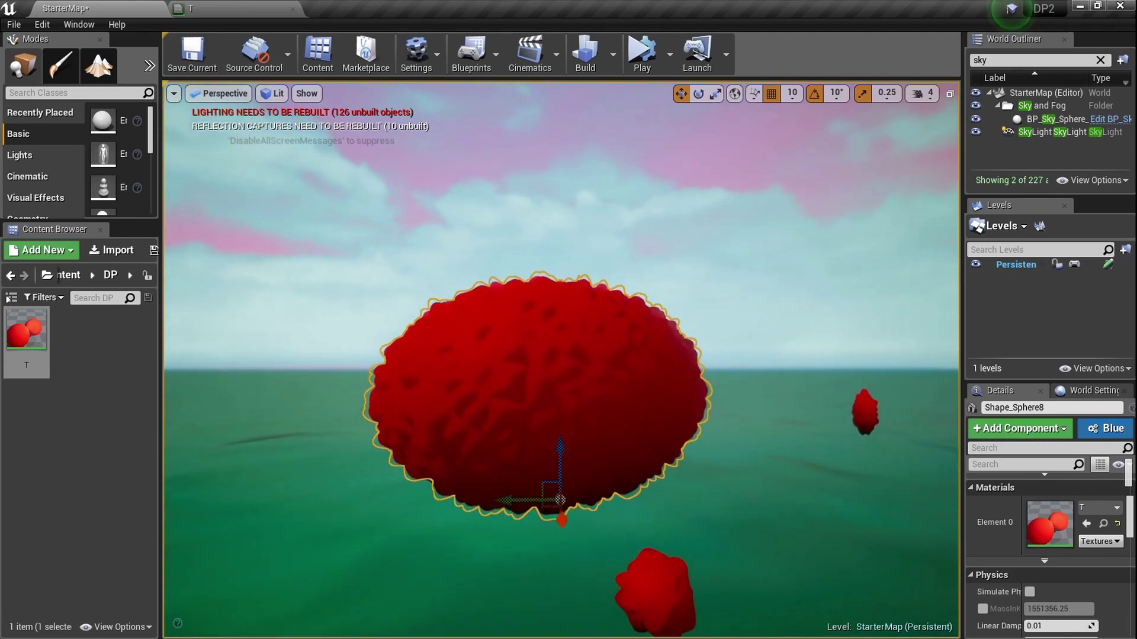
Move the large red sphere back and forth over the water to demonstrate the world-space noise displacement.
{"action": "left_click_drag", "start_coordinate": [525, 499], "coordinate": [477, 493]}
{"action": "right_click_drag", "start_coordinate": [477, 494], "coordinate": [551, 516]}
{"action": "left_click_drag", "start_coordinate": [676, 530], "coordinate": [784, 532]}
{"action": "mouse_move", "coordinate": [785, 533]}
{"action": "right_mouse_down"}
{"action": "mouse_move", "coordinate": [752, 530]}
{"action": "mouse_move", "coordinate": [811, 540]}
{"action": "mouse_move", "coordinate": [792, 535]}
{"action": "right_mouse_up"}
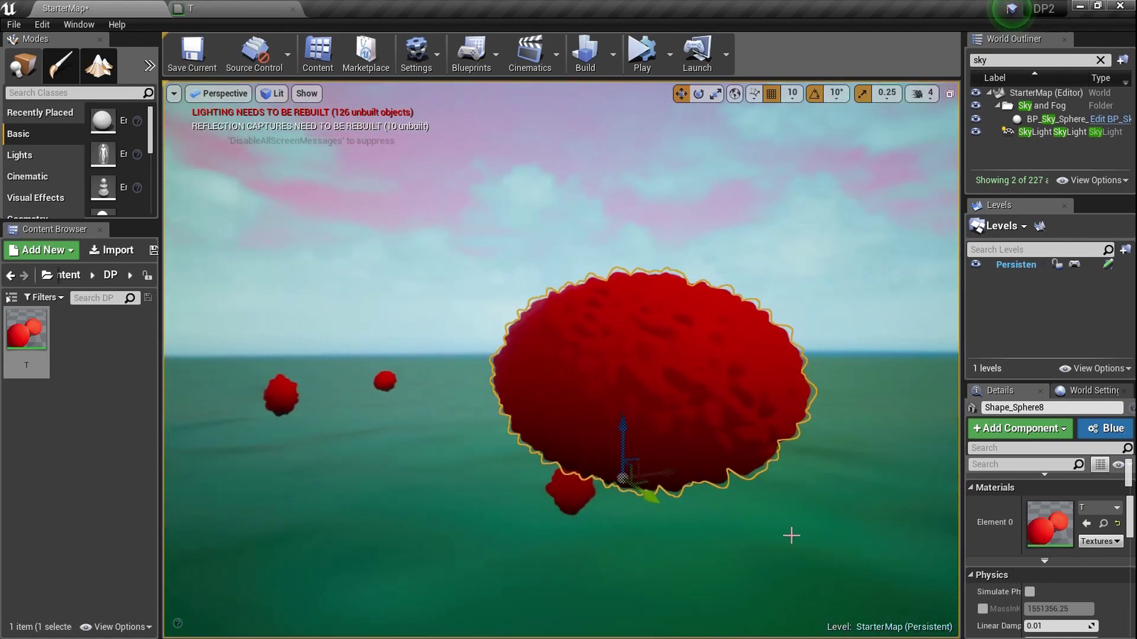
{"action": "left_click_drag", "start_coordinate": [680, 473], "coordinate": [457, 485]}
{"action": "right_click_drag", "start_coordinate": [457, 484], "coordinate": [397, 475]}
{"action": "right_click_drag", "start_coordinate": [675, 482], "coordinate": [438, 501]}
{"action": "mouse_move", "coordinate": [504, 545]}
{"action": "left_mouse_down"}
{"action": "mouse_move", "coordinate": [431, 539]}
{"action": "mouse_move", "coordinate": [508, 539]}
{"action": "left_mouse_up"}
{"action": "right_click_drag", "start_coordinate": [510, 526], "coordinate": [752, 539]}
{"action": "right_click_drag", "start_coordinate": [553, 486], "coordinate": [530, 487]}
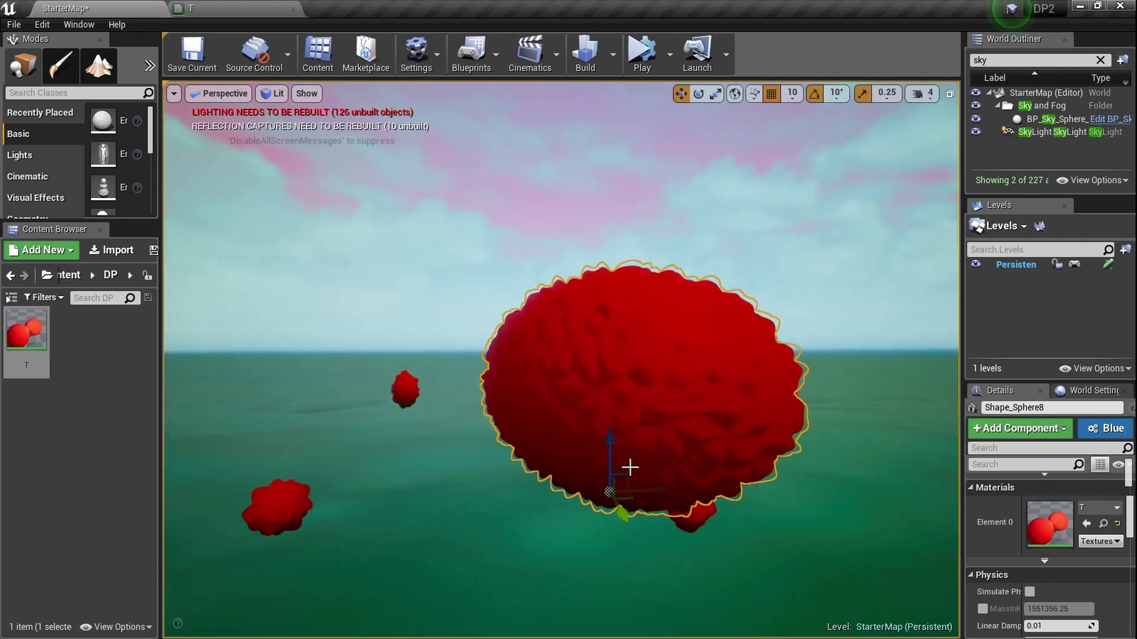